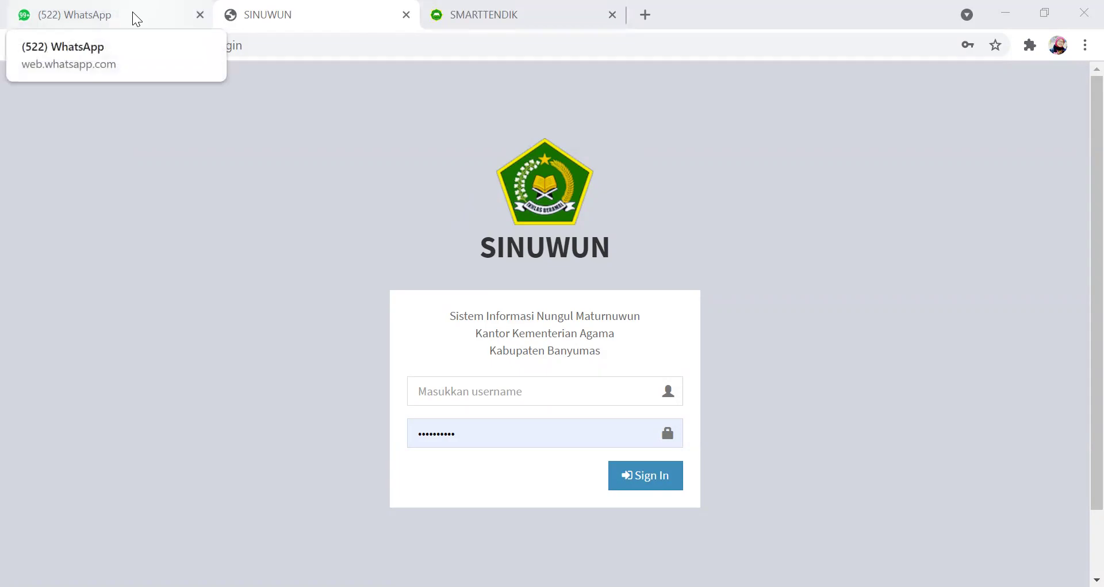
- Look at the attendance link in the WhatsApp chat and return to the SINUWUN login page
click(136, 19)
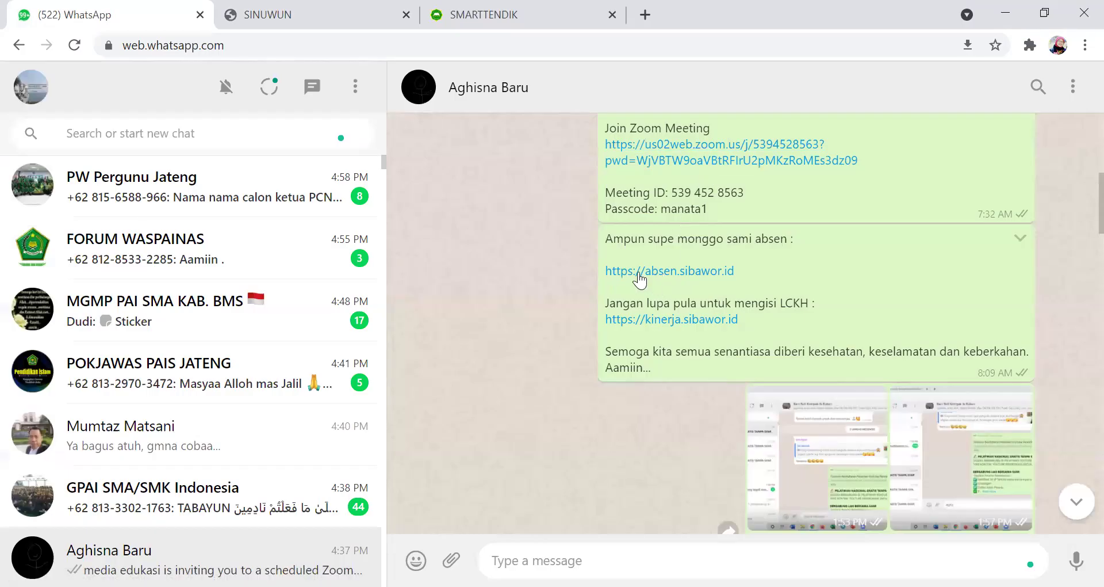
click(302, 15)
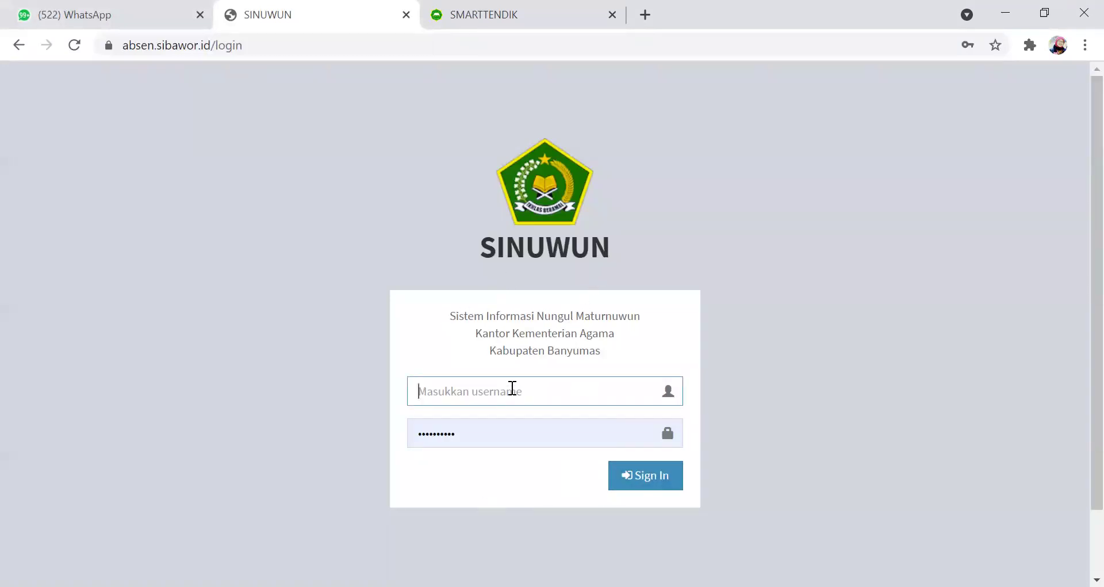
- Sign in to SINUWUN with the employee's NIP as username and the account password, and dismiss the offer to save the password
click(512, 389)
key(ctrl+v)
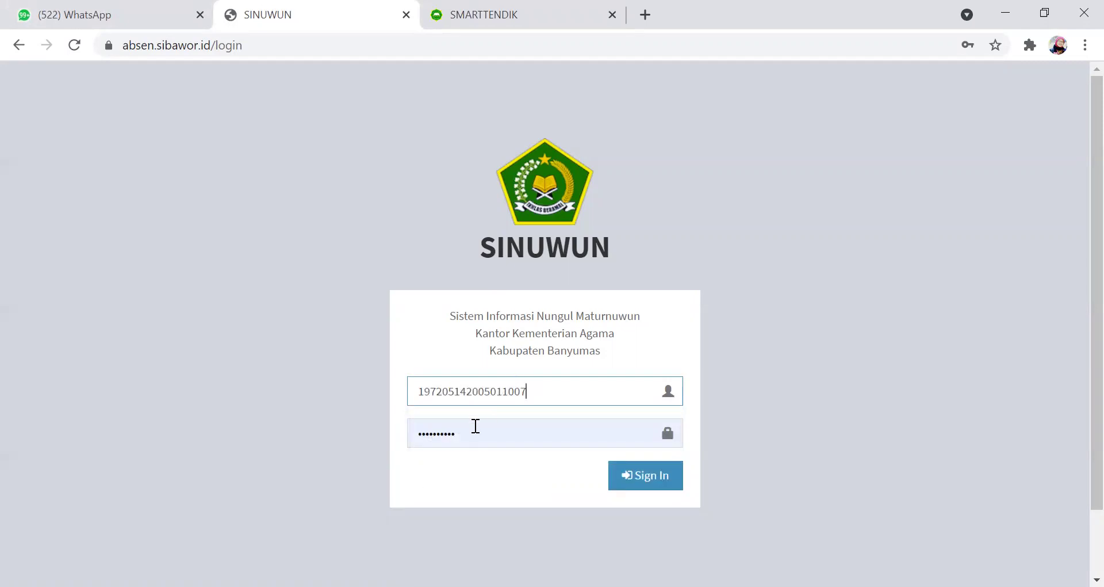
double_click(468, 434)
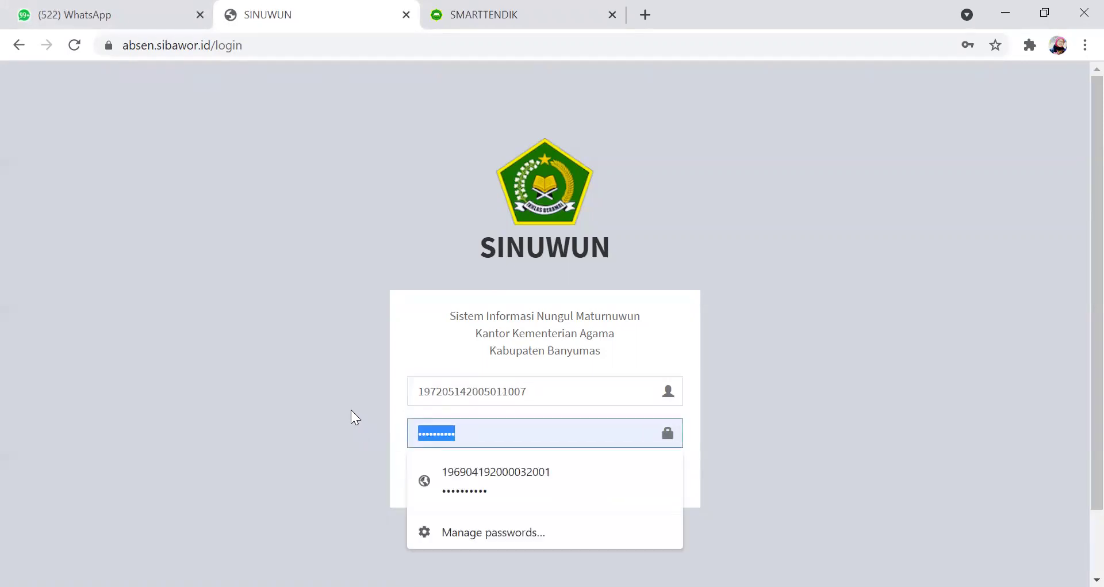
key(BackSpace)
text(****)
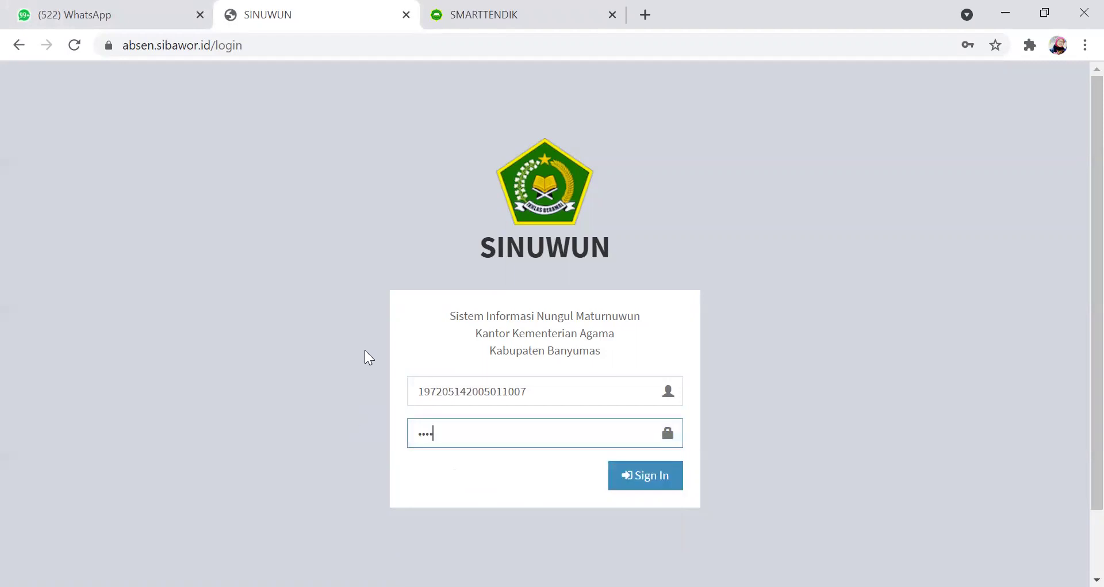
click(638, 476)
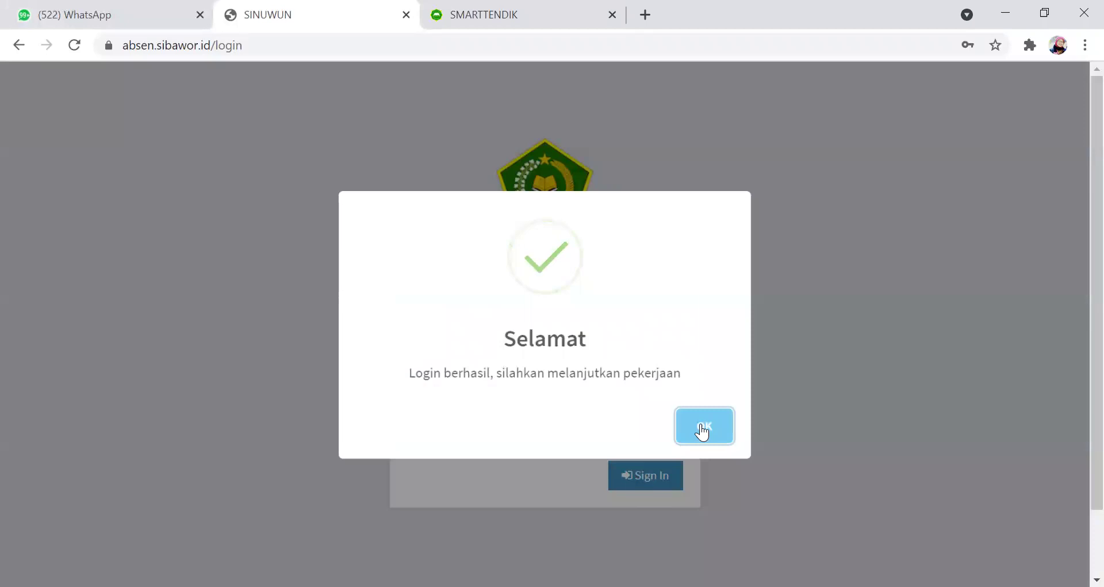
click(702, 430)
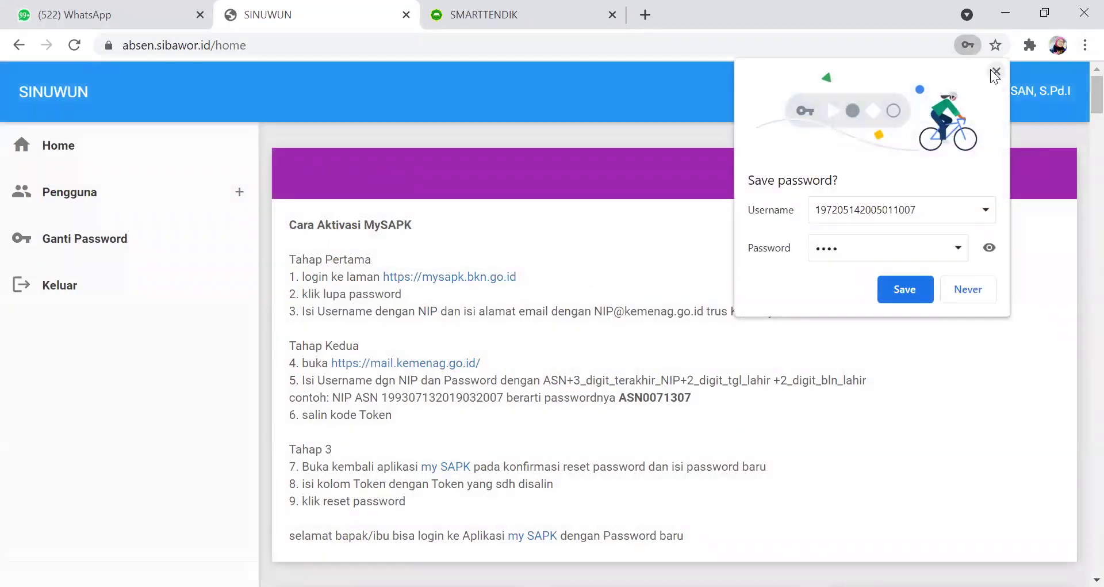
click(439, 123)
- Review the MySAPK announcement and the feature tiles on the home page, and open the Ganti Password form
scroll(437, 186, down, 5)
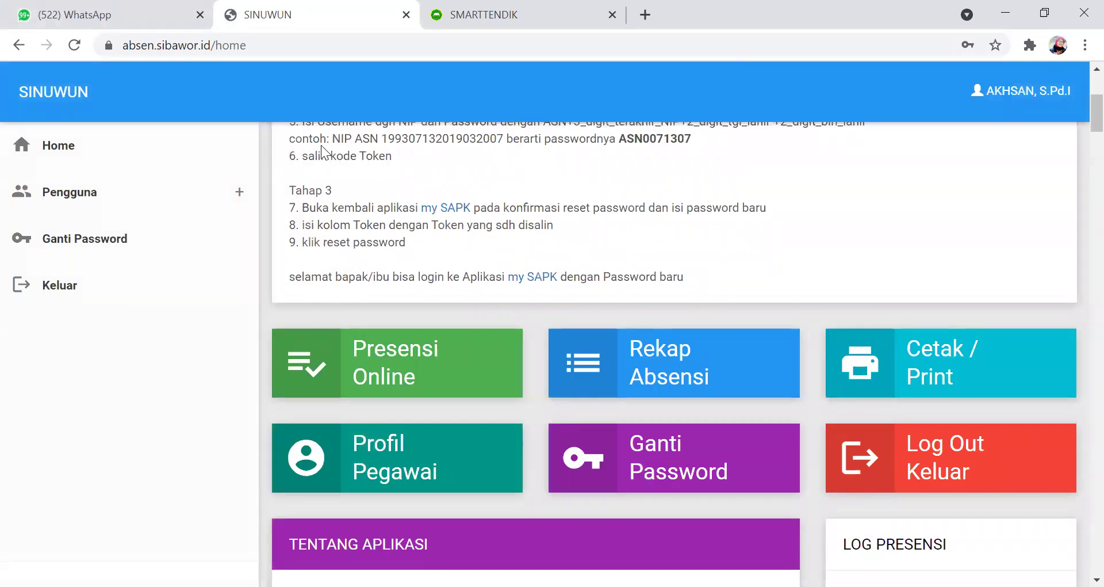
scroll(435, 242, down, 2)
scroll(441, 238, up, 6)
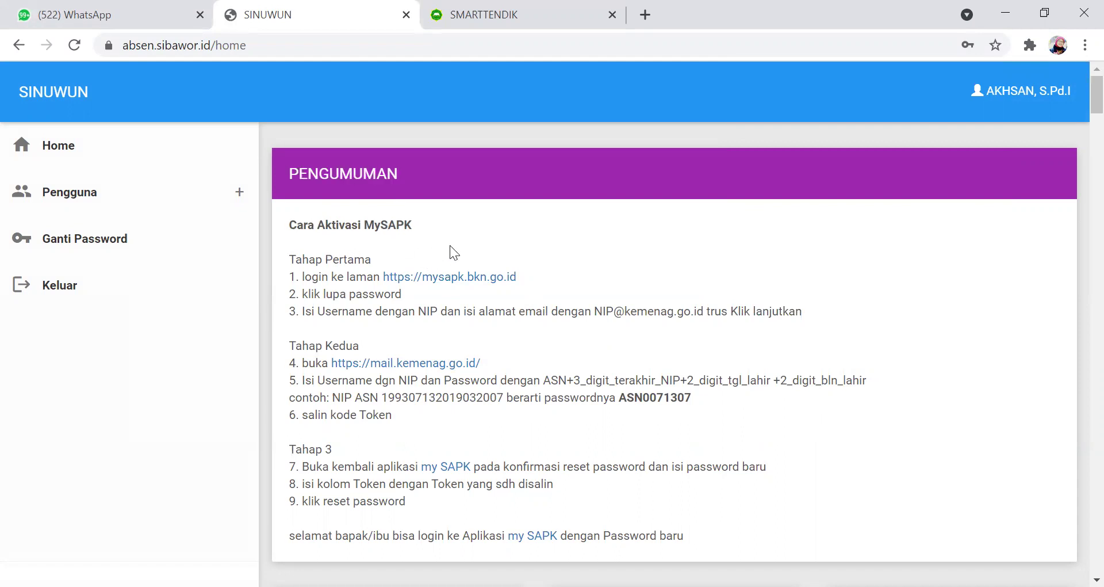
scroll(448, 250, down, 5)
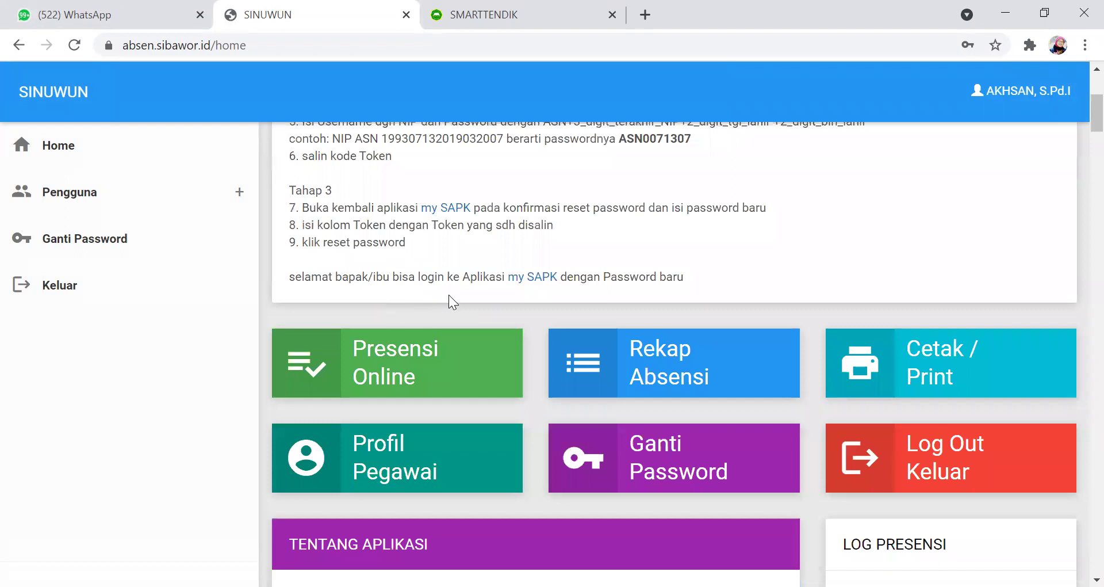
scroll(451, 297, down, 3)
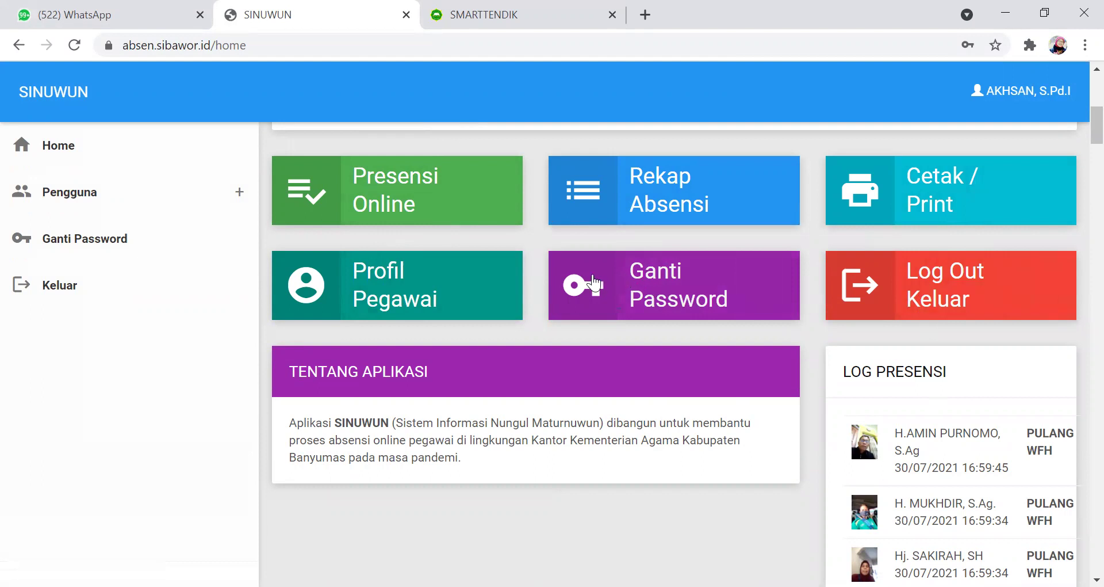
click(594, 283)
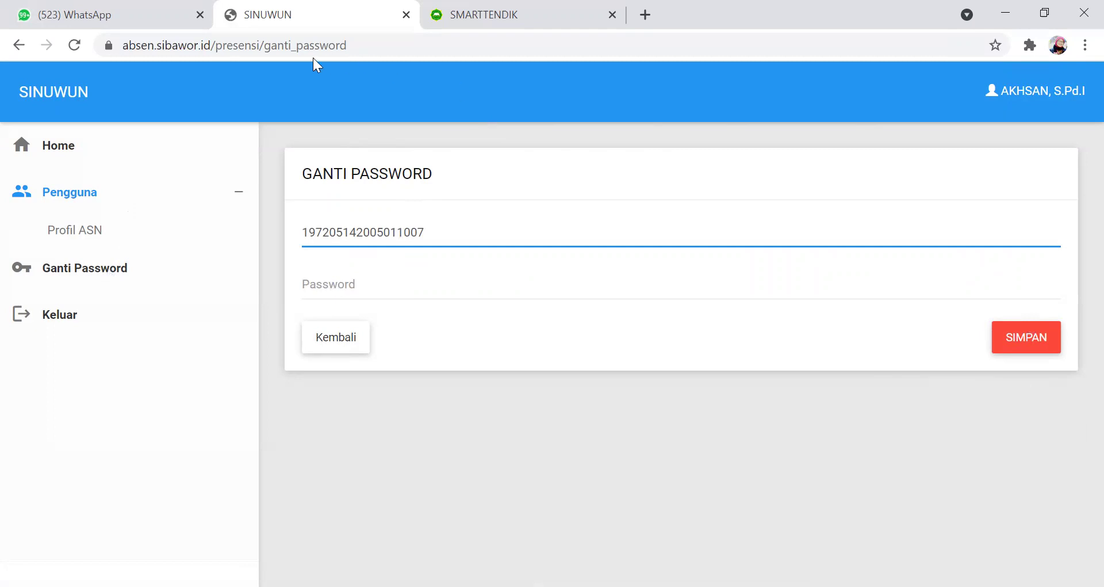
- Leave the password form for the home page and open the Profil Pegawai form
click(55, 151)
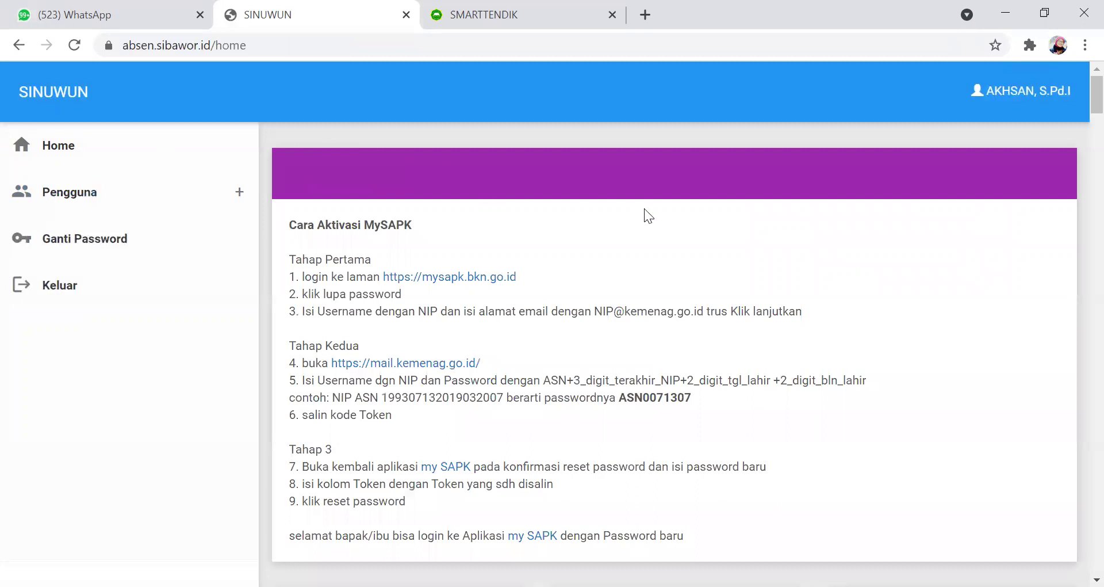
scroll(650, 201, down, 5)
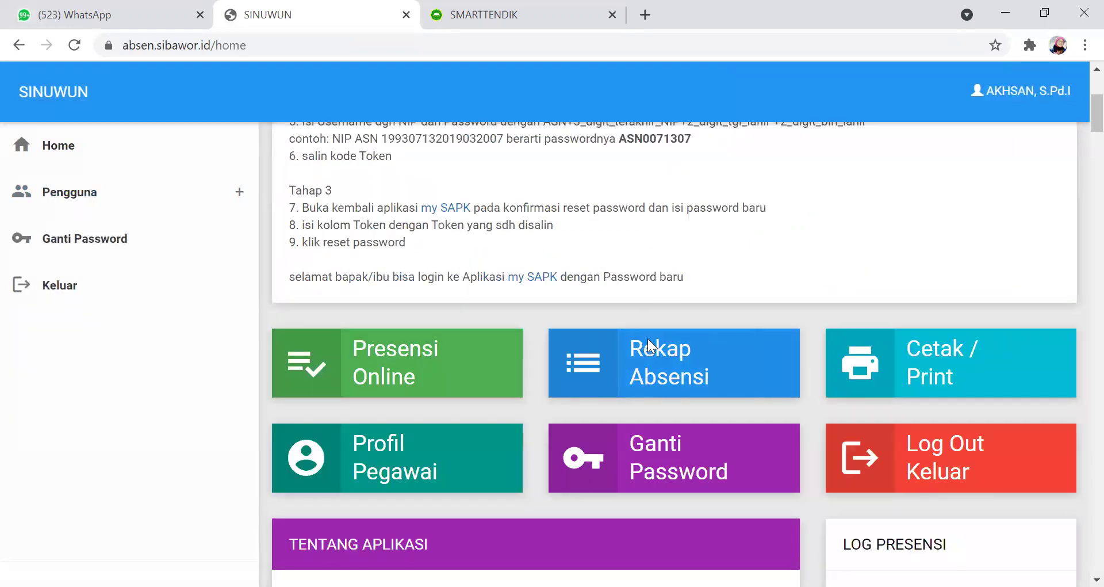
scroll(517, 338, down, 2)
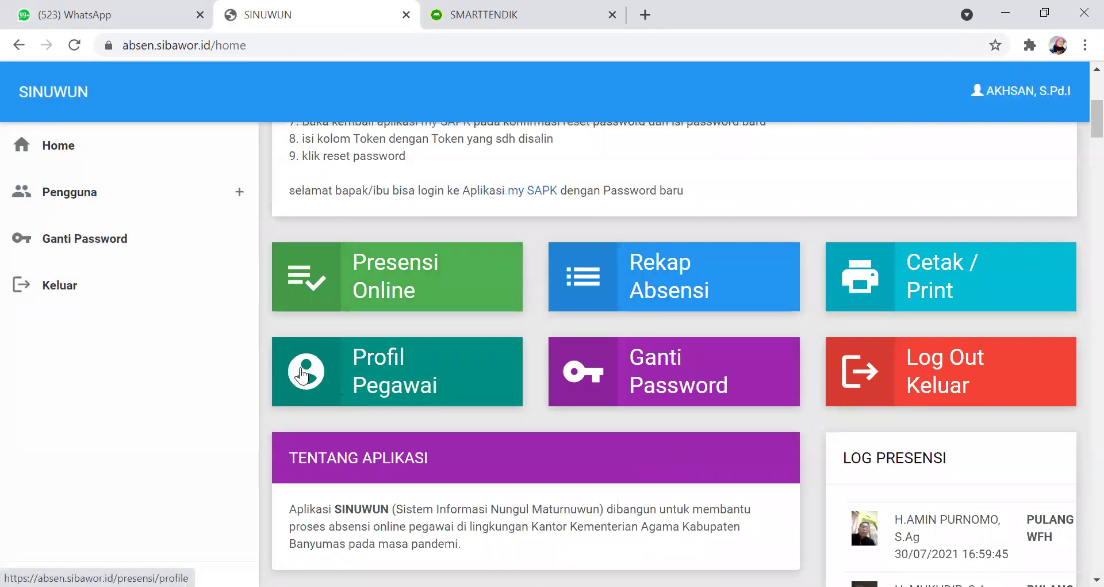
click(301, 375)
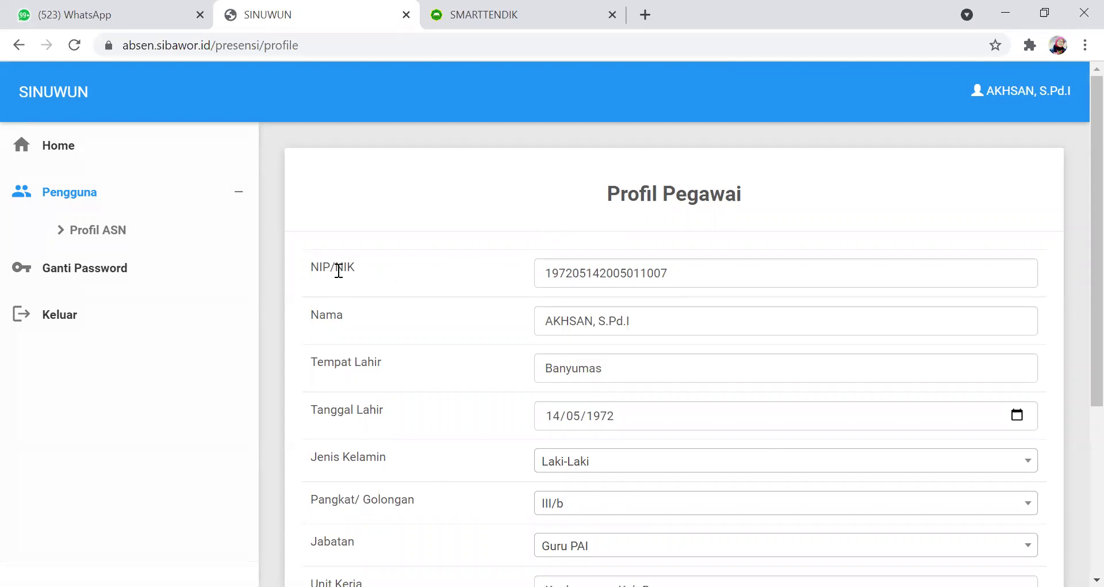
- Check the NIP/NIK, Nama, Tempat Lahir and Tanggal Lahir fields of the employee profile one by one
click(704, 267)
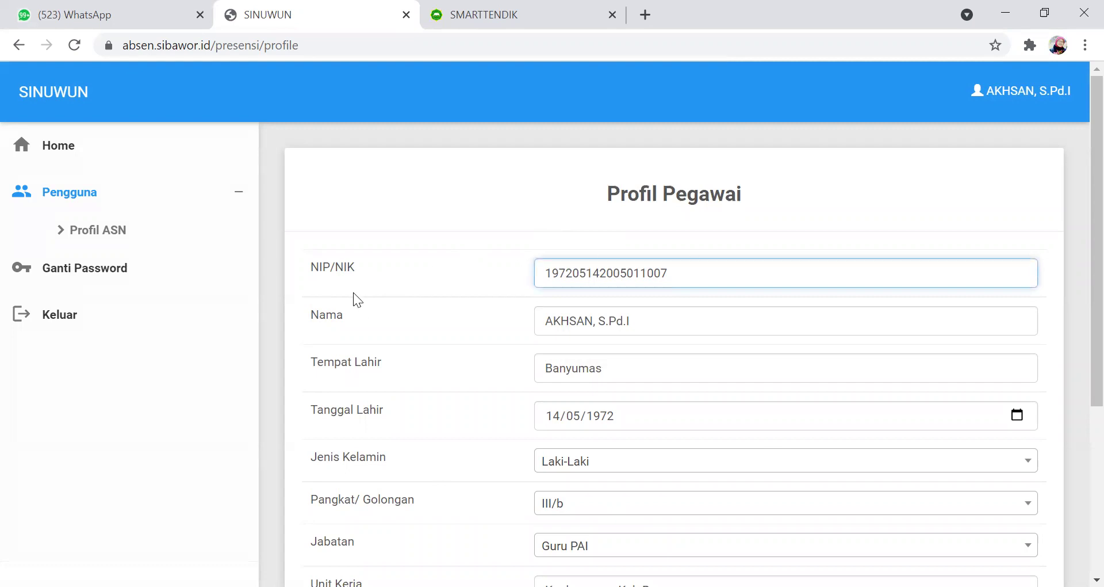
click(667, 320)
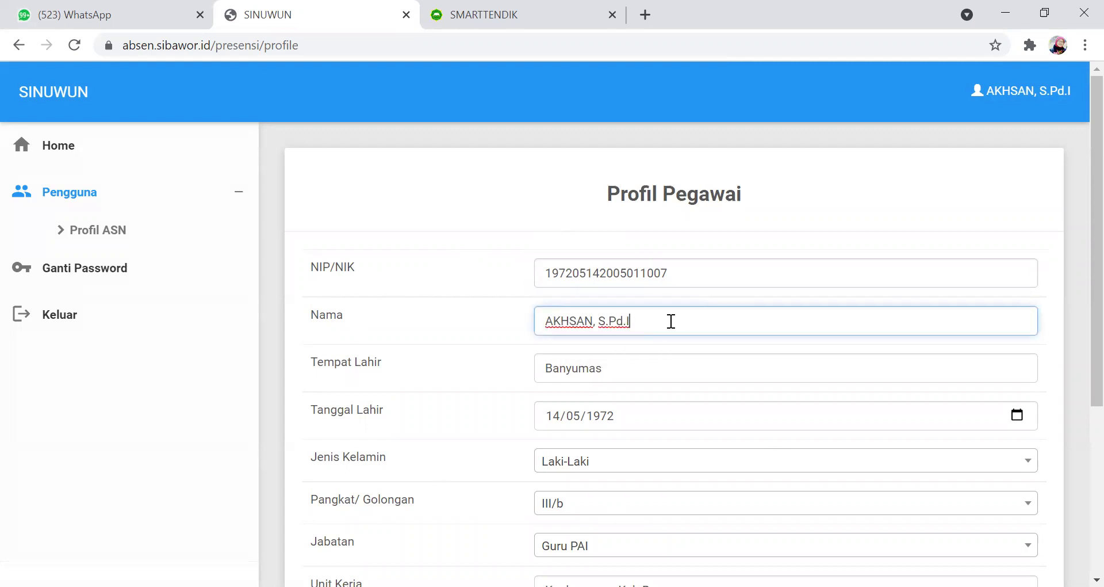
click(616, 362)
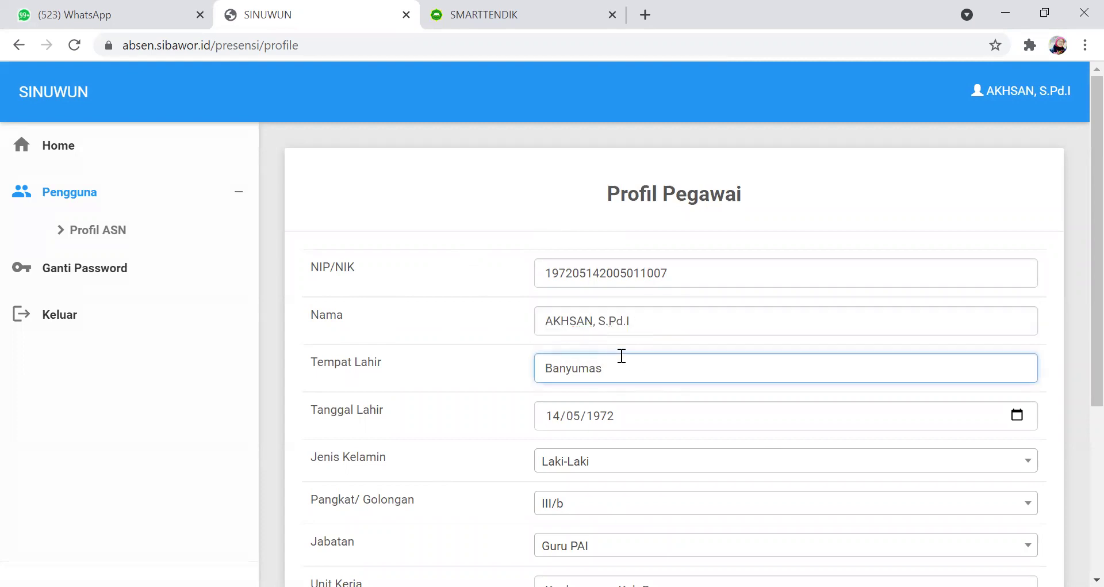
click(637, 414)
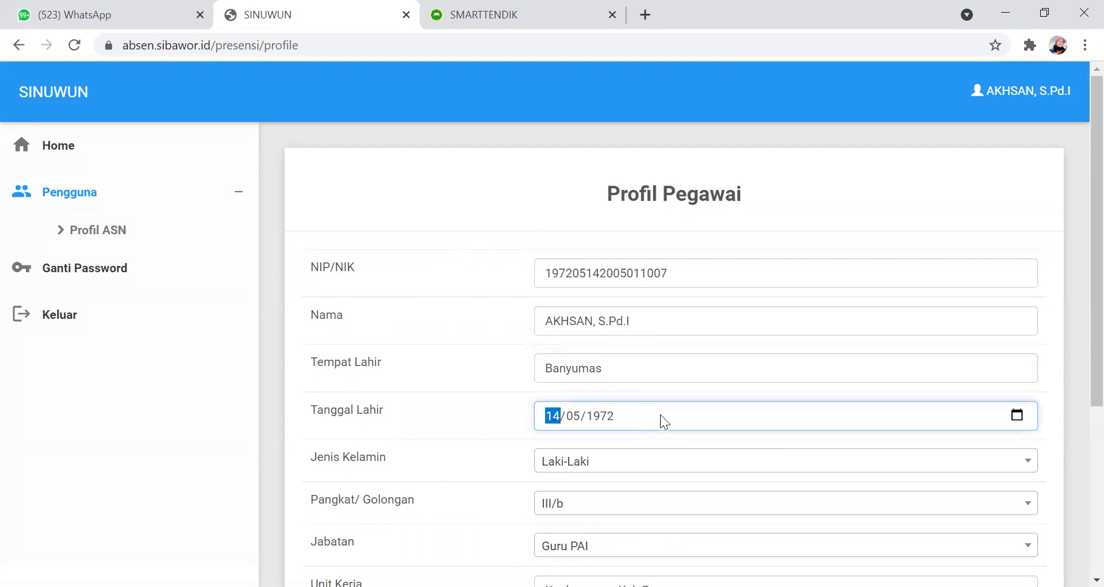
- Browse the month and year choices in the Tanggal Lahir calendar and close it without picking a date
click(1017, 415)
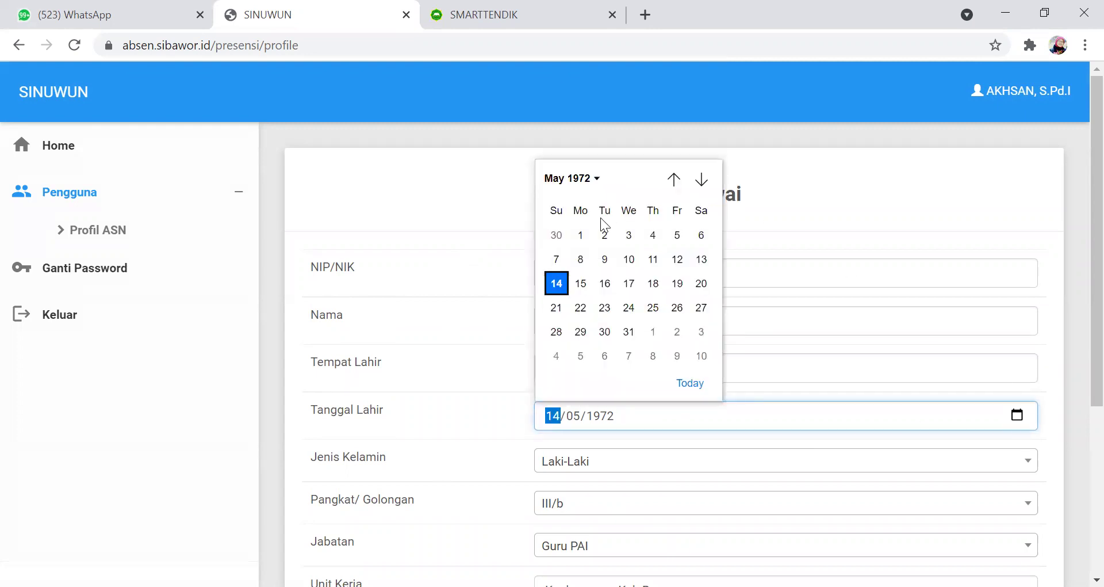
click(596, 179)
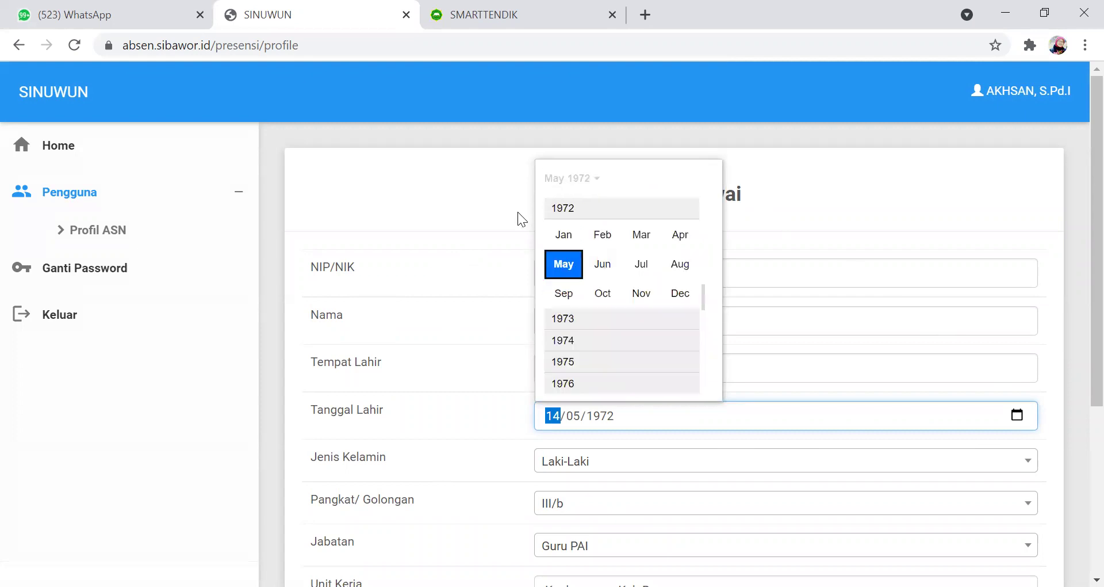
click(798, 198)
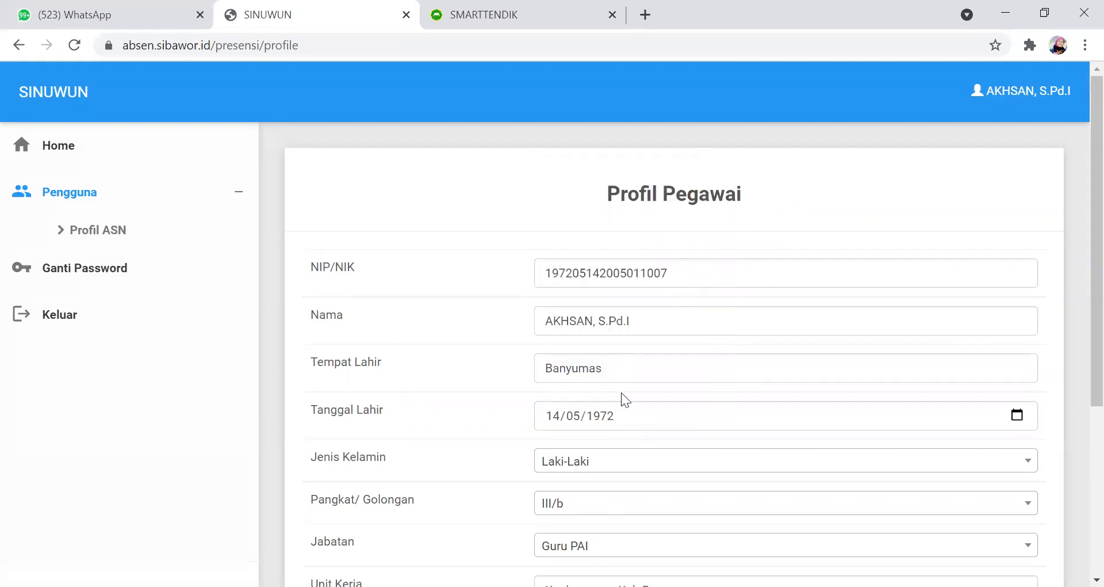
click(1016, 415)
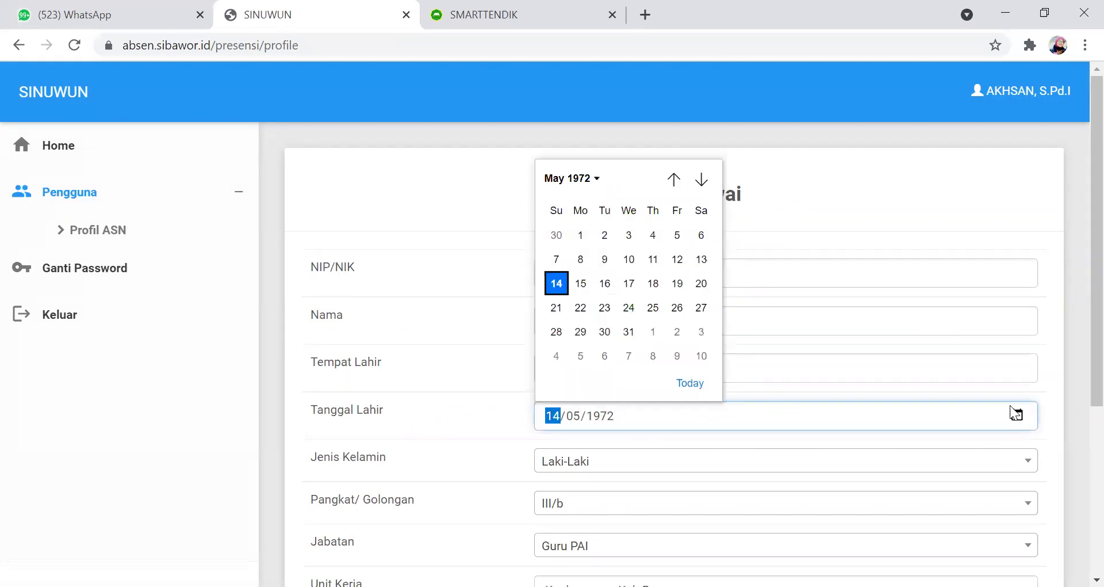
click(597, 179)
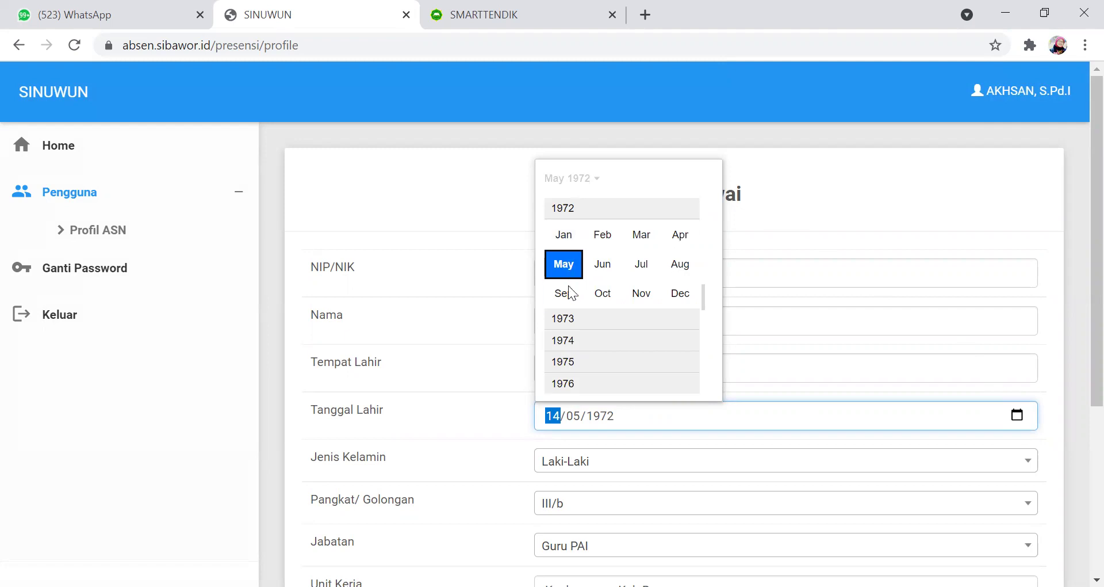
scroll(567, 333, down, 2)
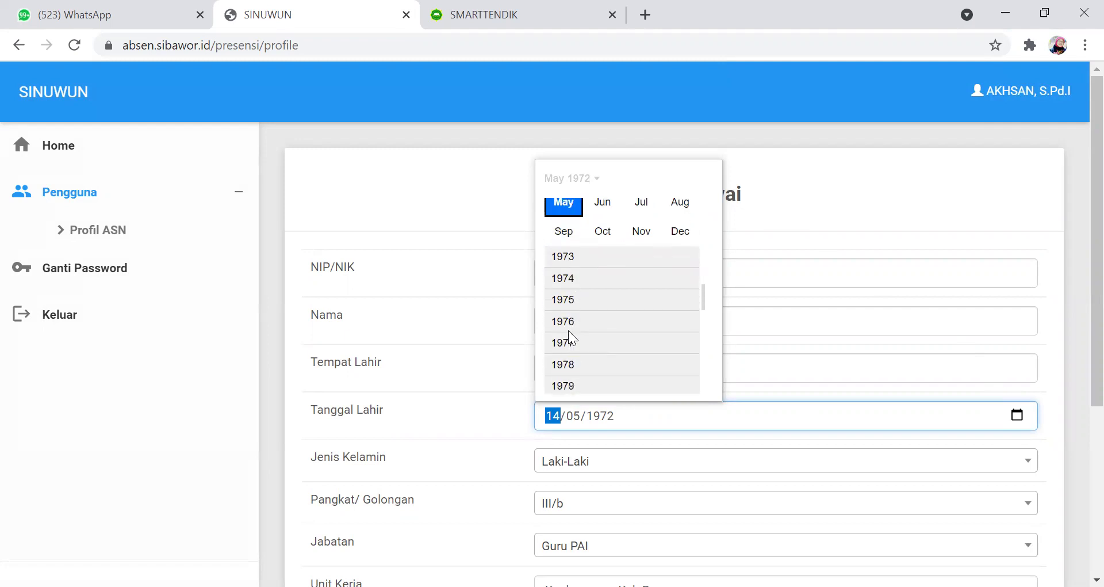
scroll(555, 282, down, 2)
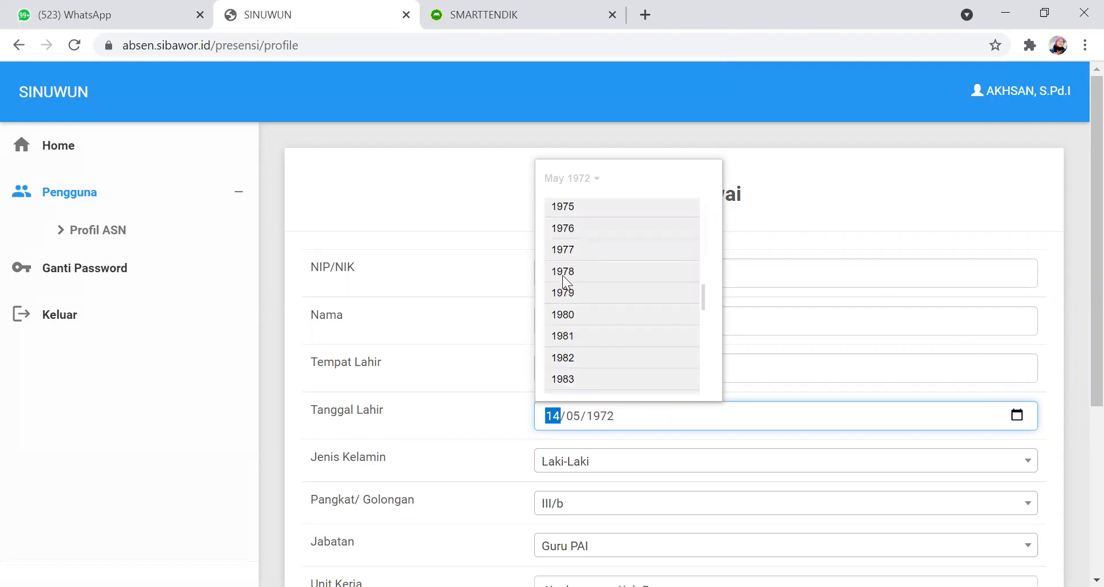
scroll(564, 275, down, 1)
click(796, 185)
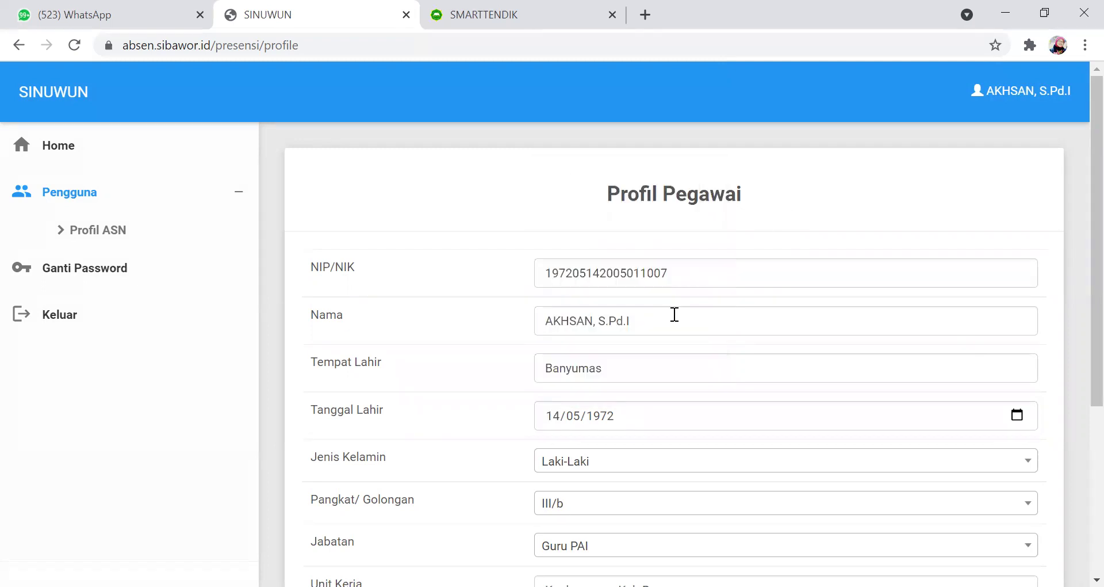
- Look through the job positions offered for Jabatan and close the list without changing the selection
scroll(653, 369, down, 3)
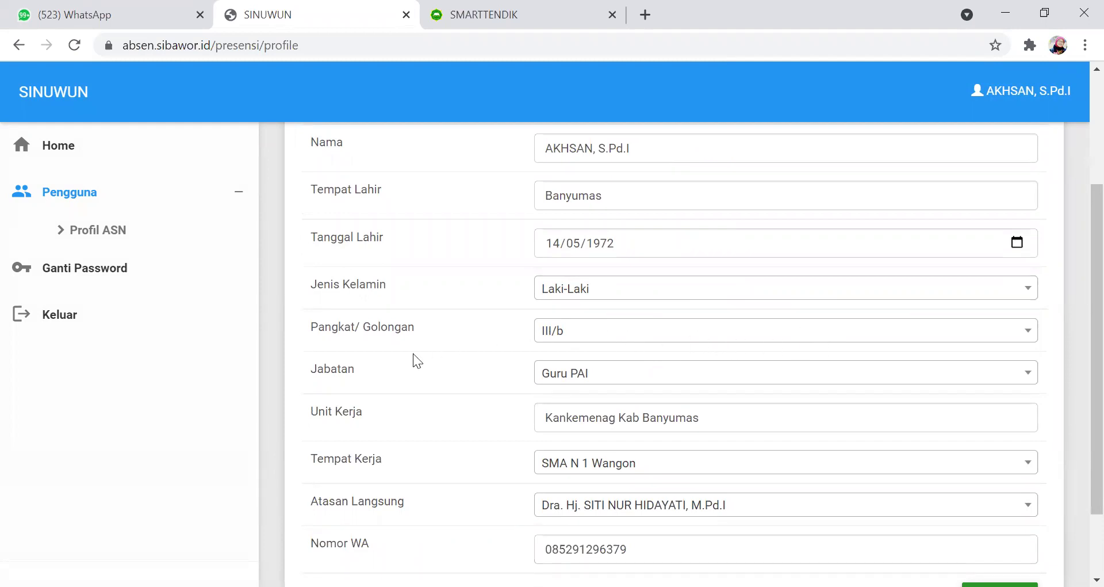
click(1026, 380)
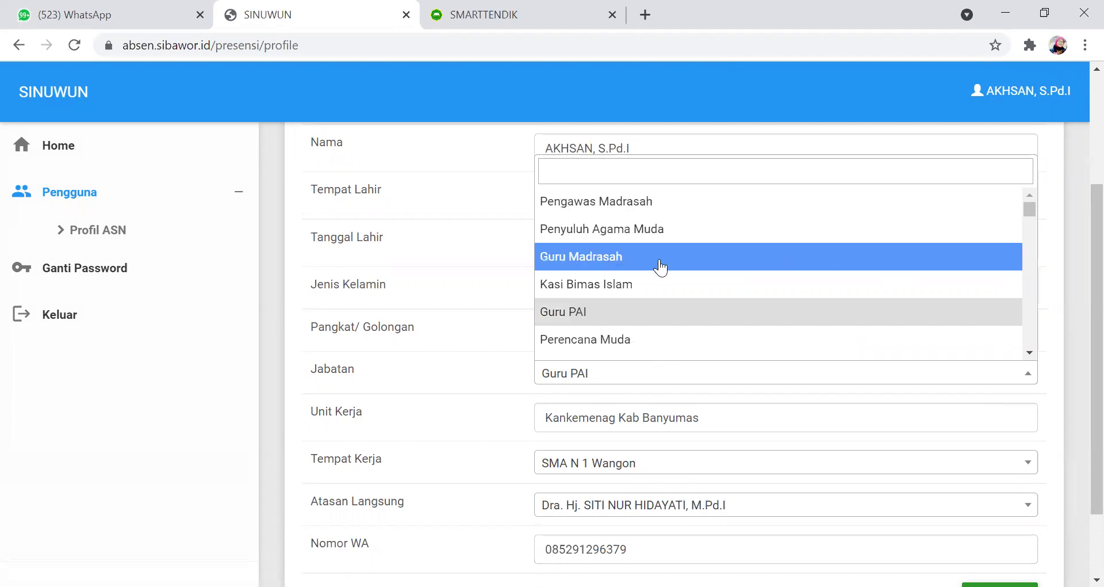
scroll(661, 268, down, 3)
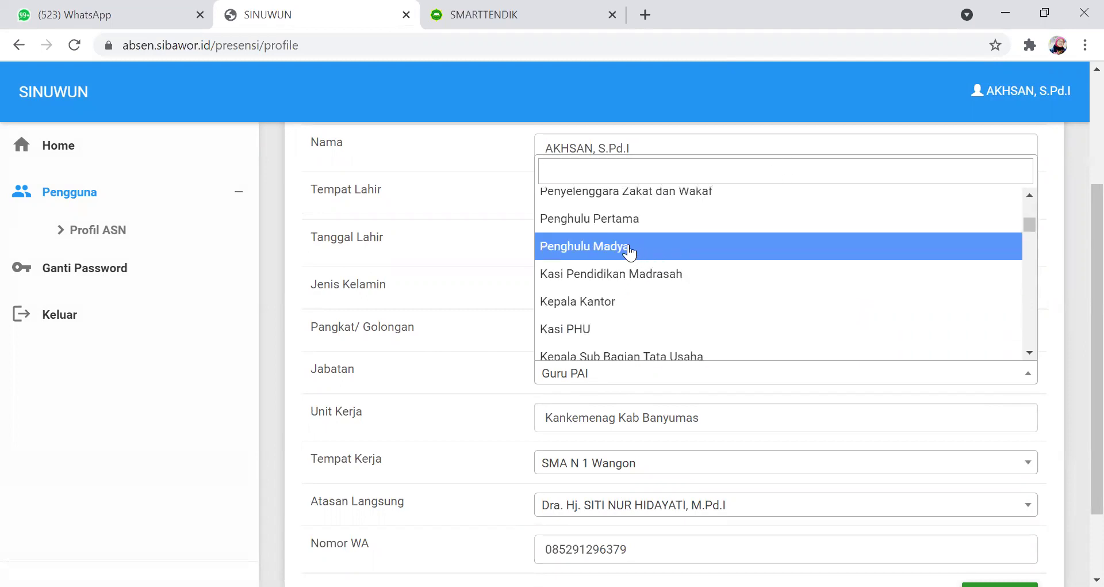
scroll(636, 273, down, 3)
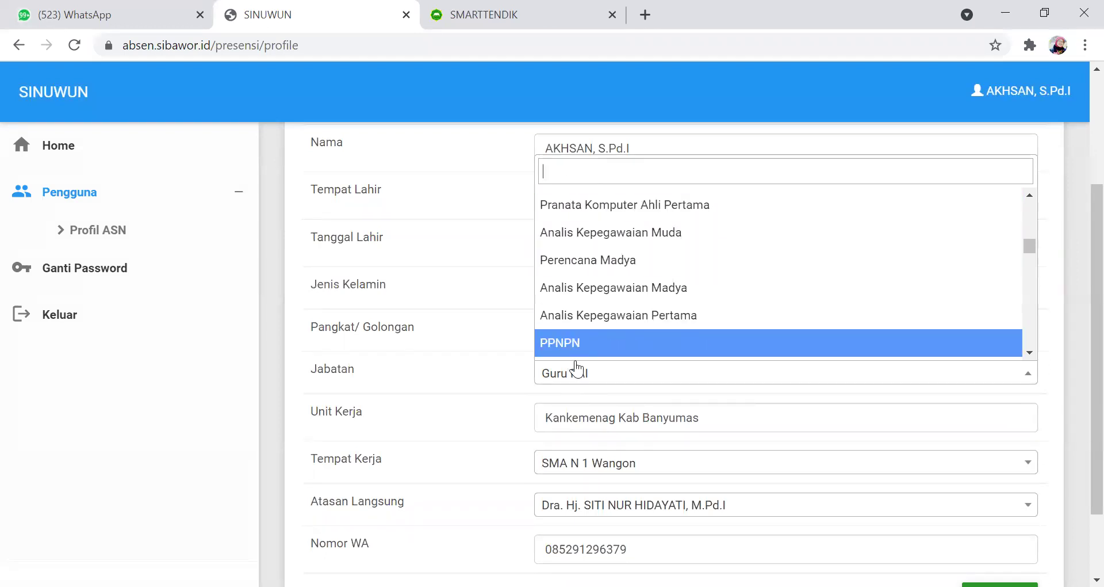
click(629, 382)
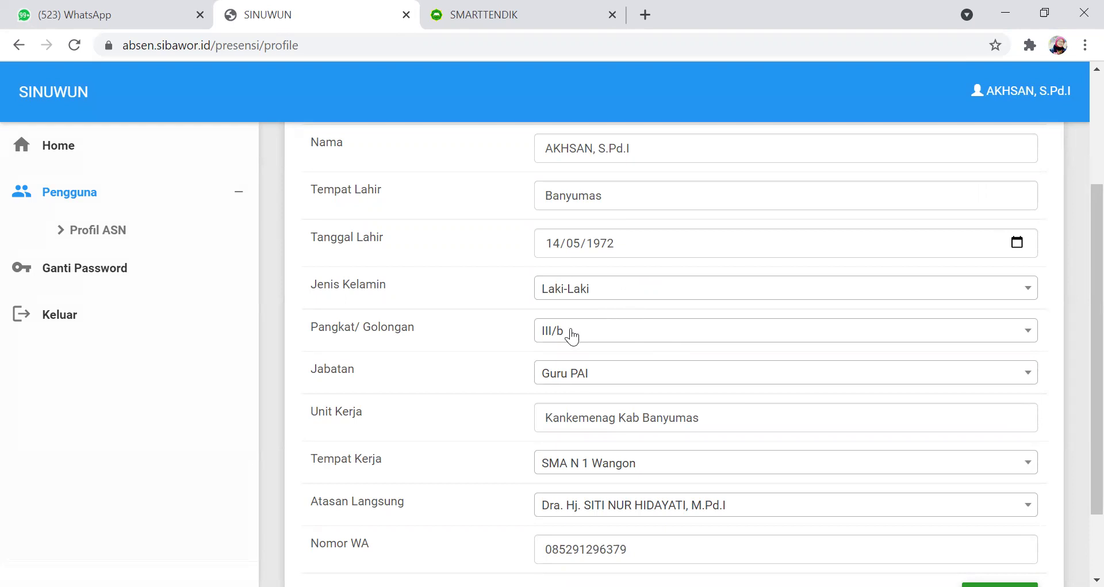
- Look through the schools offered for Tempat Kerja and close the list without changing the selection
scroll(571, 371, down, 2)
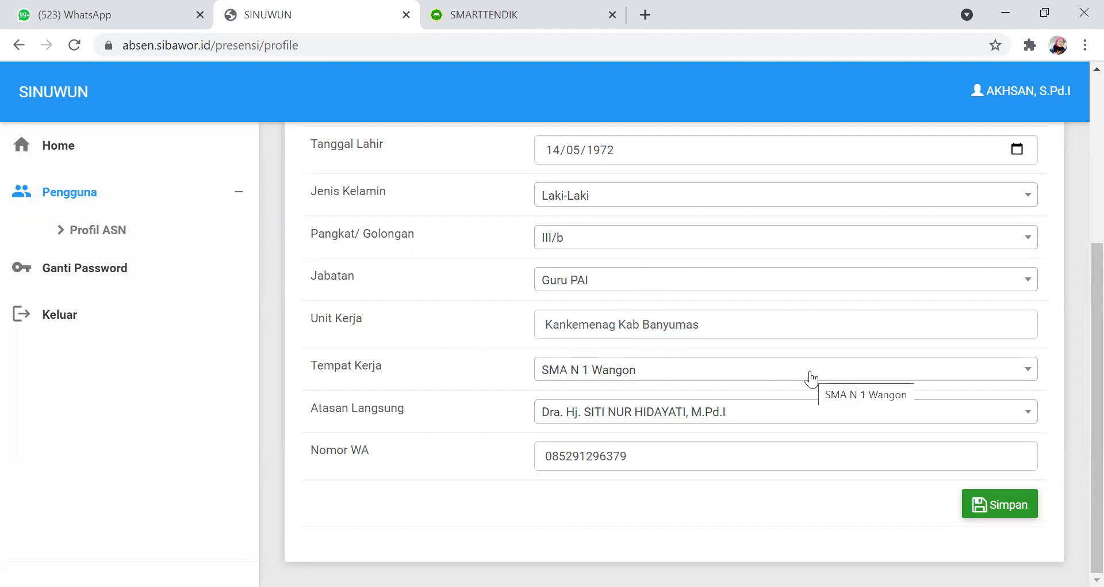
click(1030, 377)
scroll(660, 251, down, 2)
scroll(660, 251, down, 4)
scroll(638, 265, up, 2)
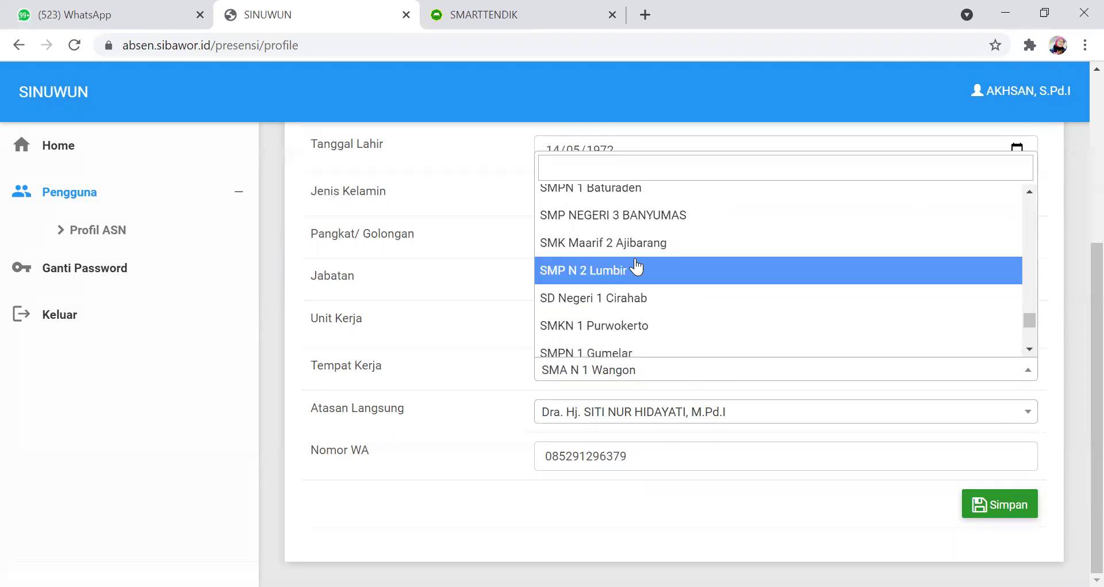
scroll(645, 278, down, 3)
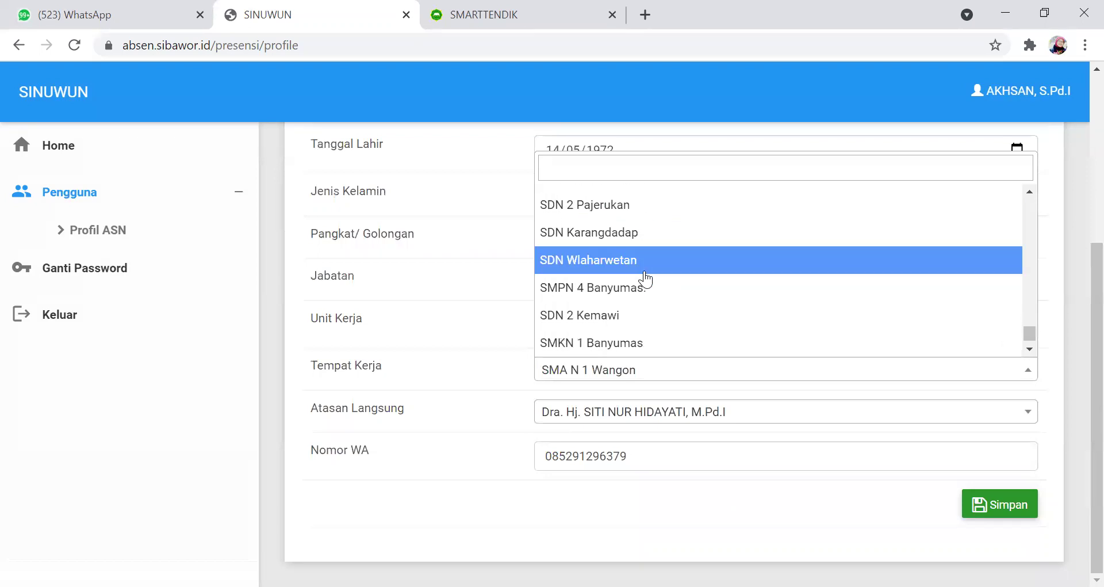
click(451, 371)
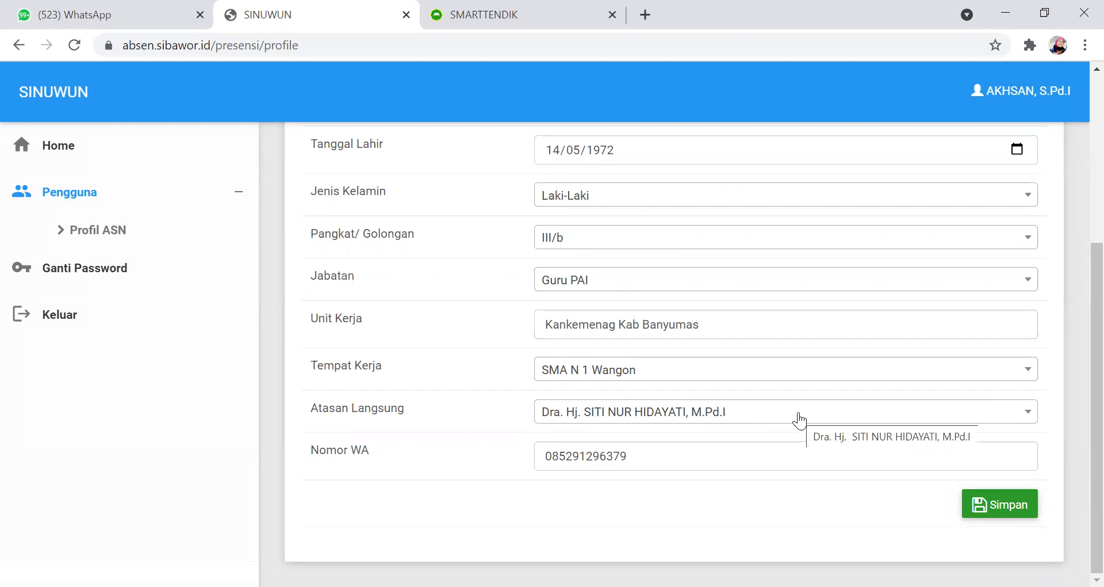
- Look through the supervisors offered for Atasan Langsung and close the list without choosing another one
click(1029, 415)
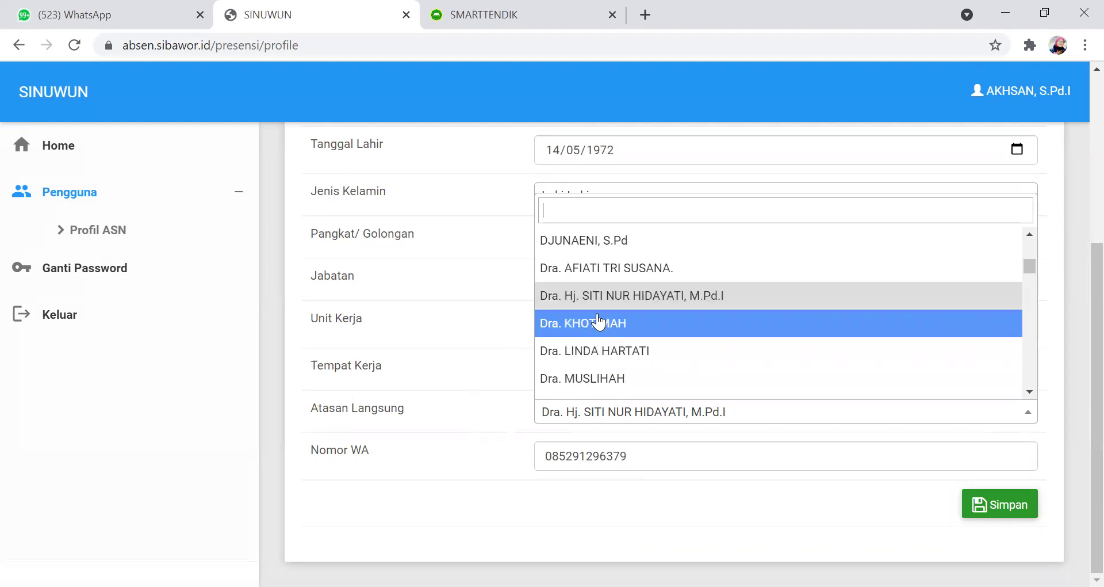
scroll(598, 319, down, 3)
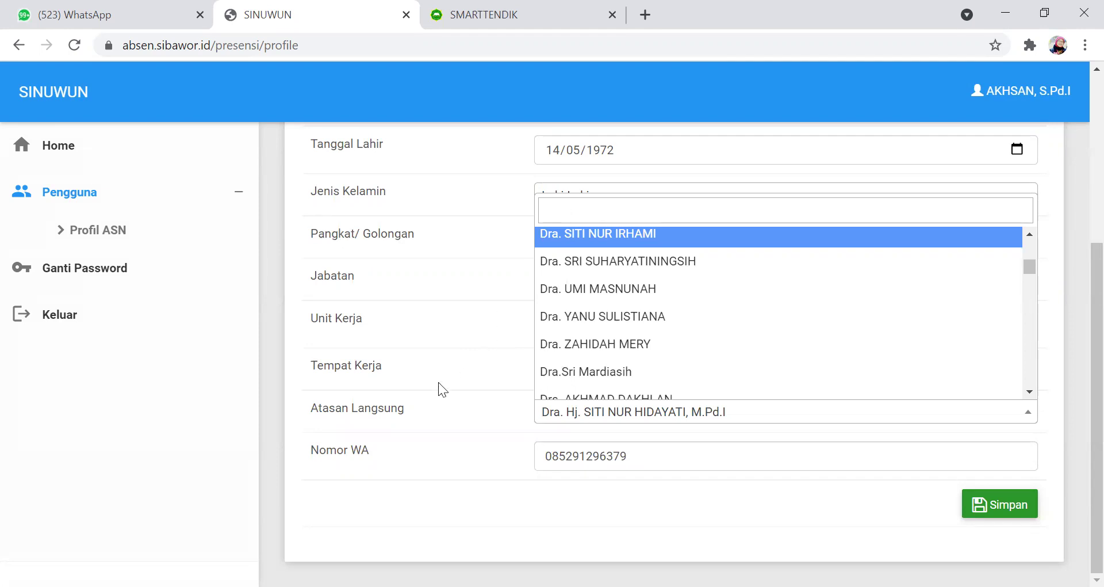
click(411, 410)
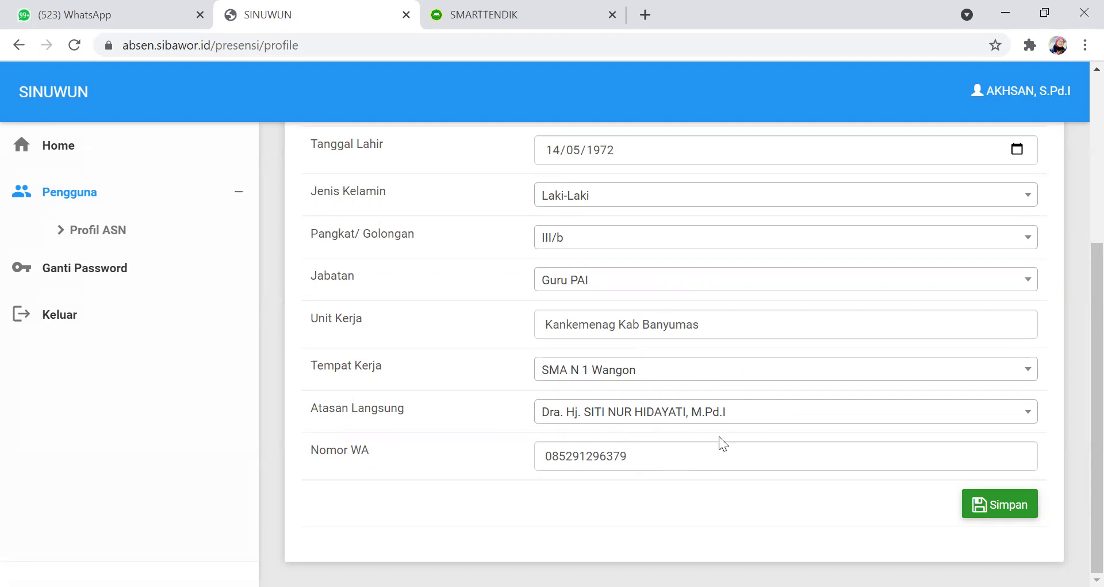
- Save the employee profile and reopen the Profil Pegawai form from the home page to review it
click(994, 509)
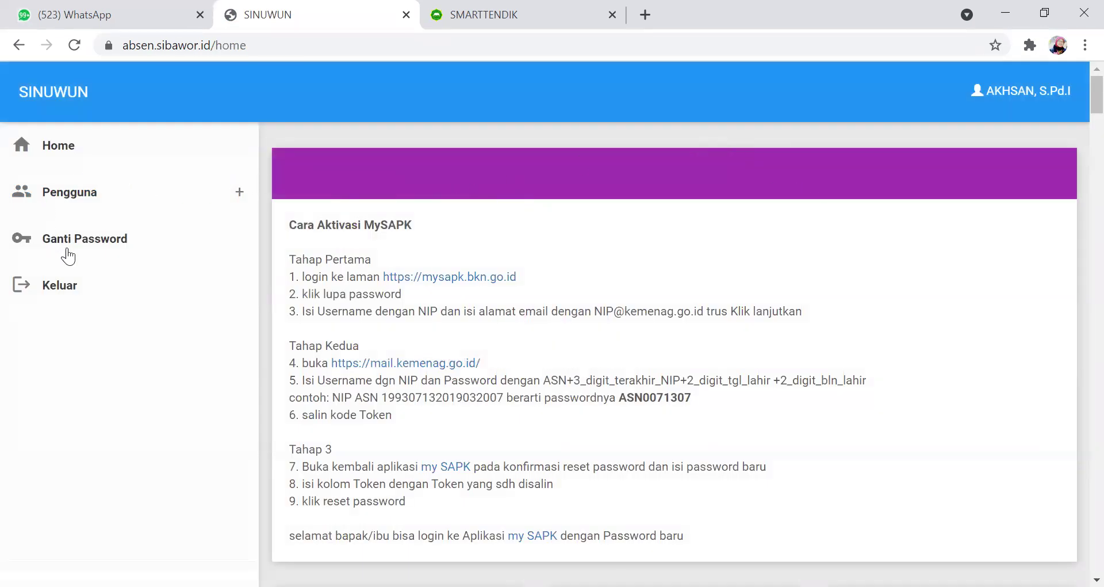
scroll(406, 245, down, 6)
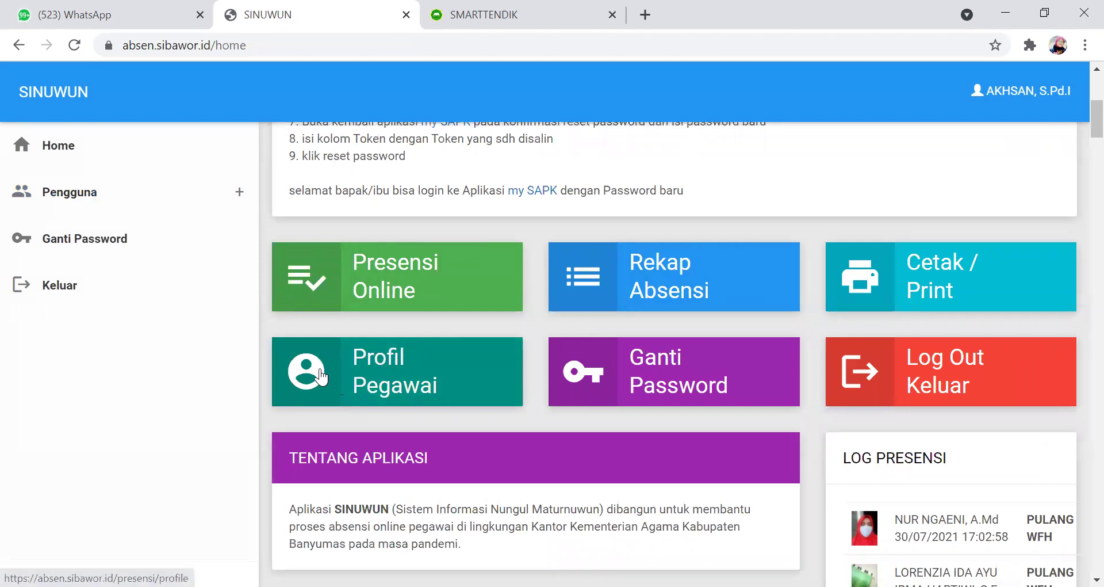
click(336, 374)
scroll(540, 276, down, 5)
scroll(583, 267, up, 5)
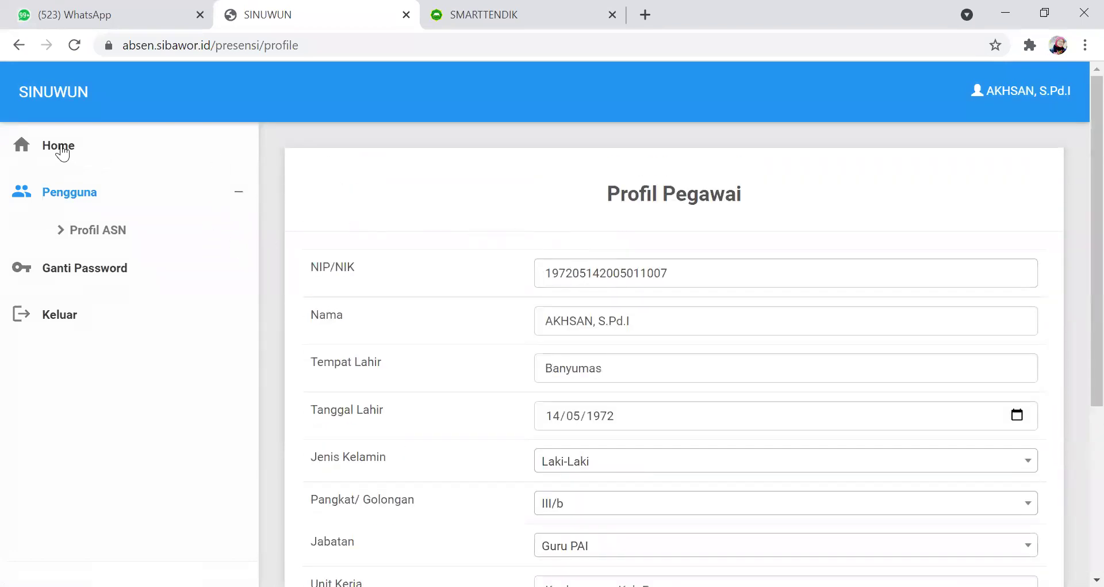
- Return to the home page and open the Presensi Online page
click(62, 152)
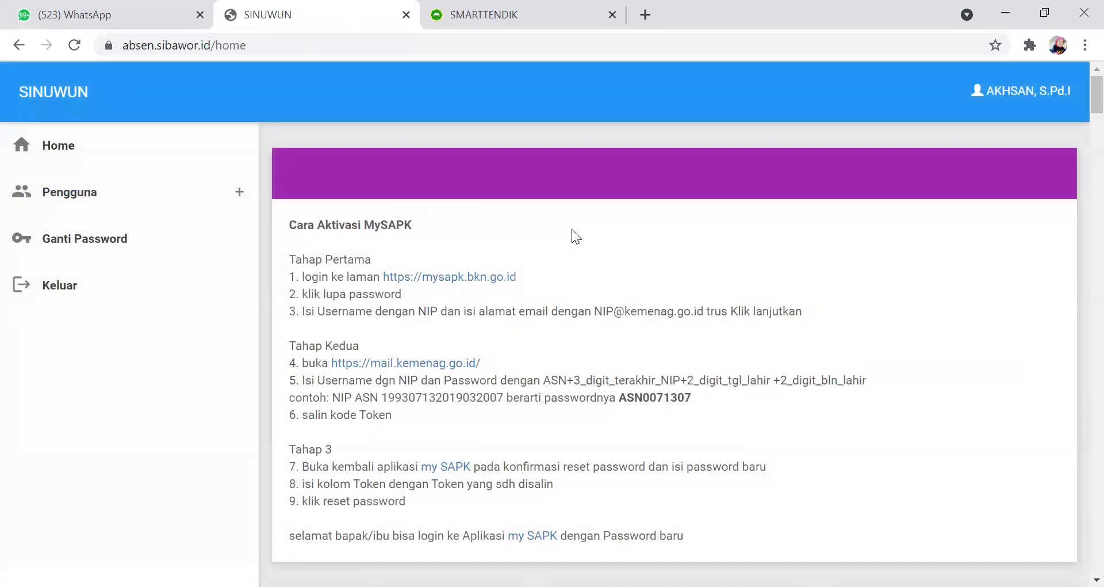
scroll(610, 270, down, 5)
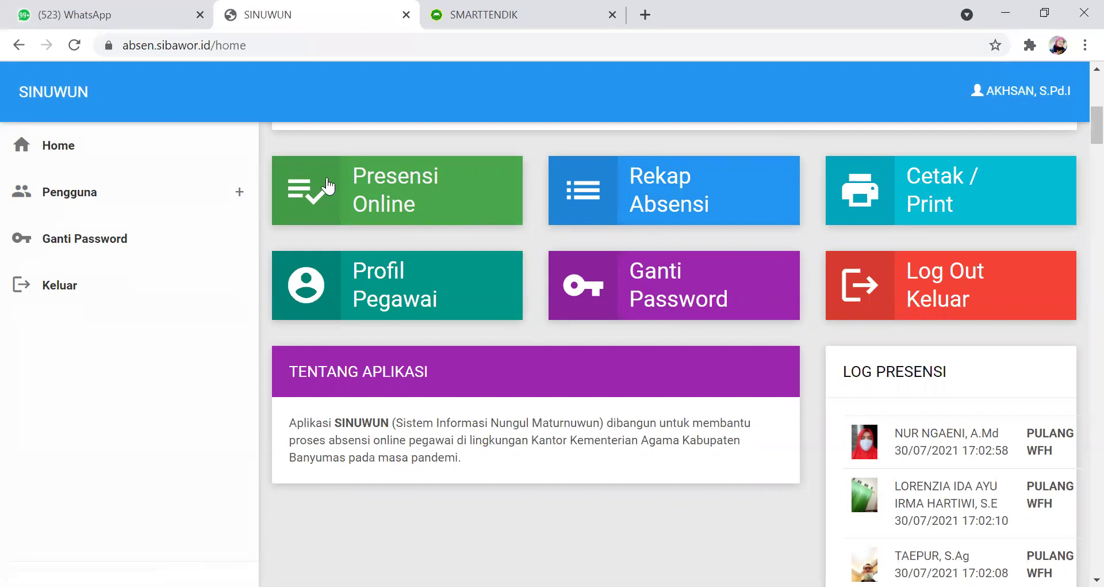
click(292, 191)
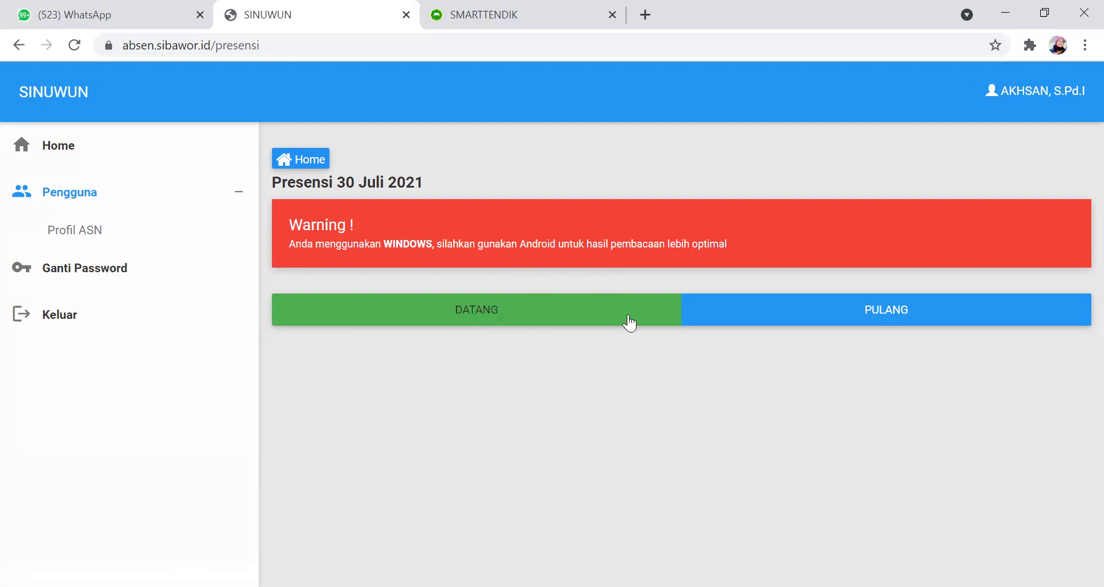
- Open the Datang attendance record and view its photo and details
click(483, 313)
scroll(629, 359, down, 3)
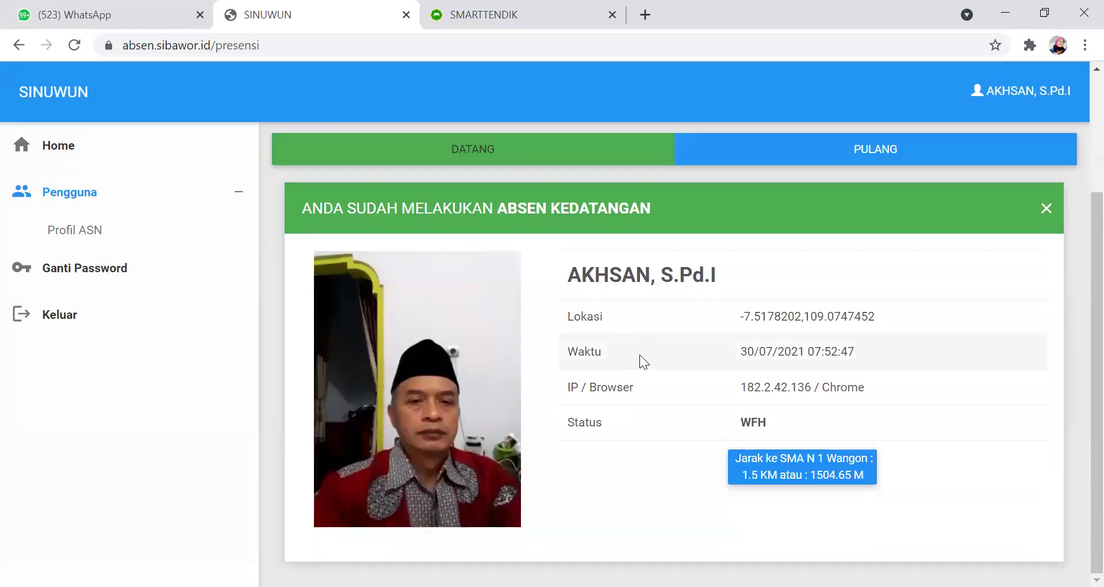
scroll(575, 322, up, 3)
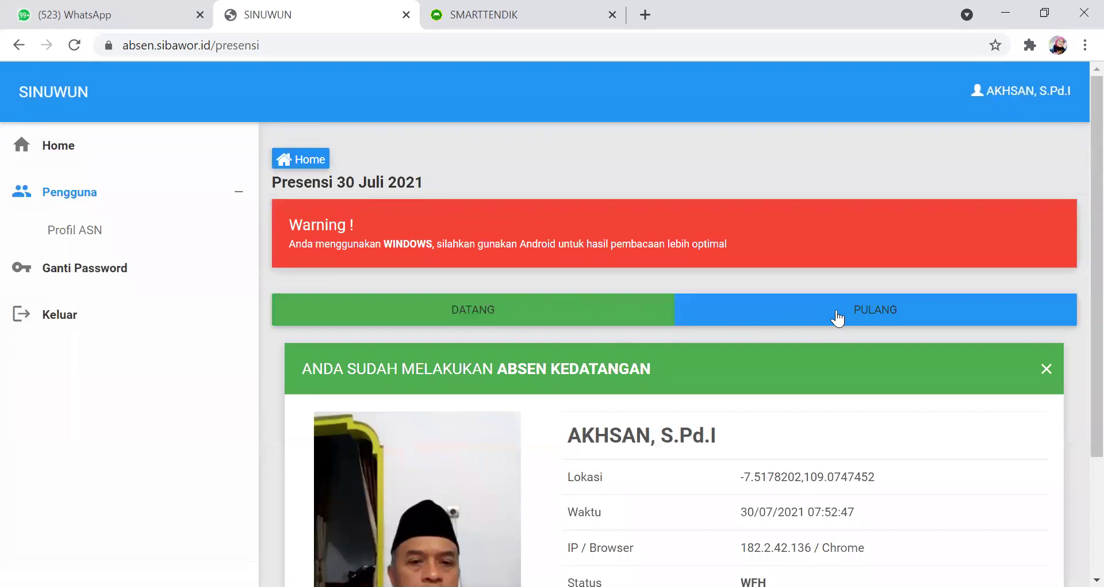
- Open the Pulang attendance record and view its photo and details
click(856, 314)
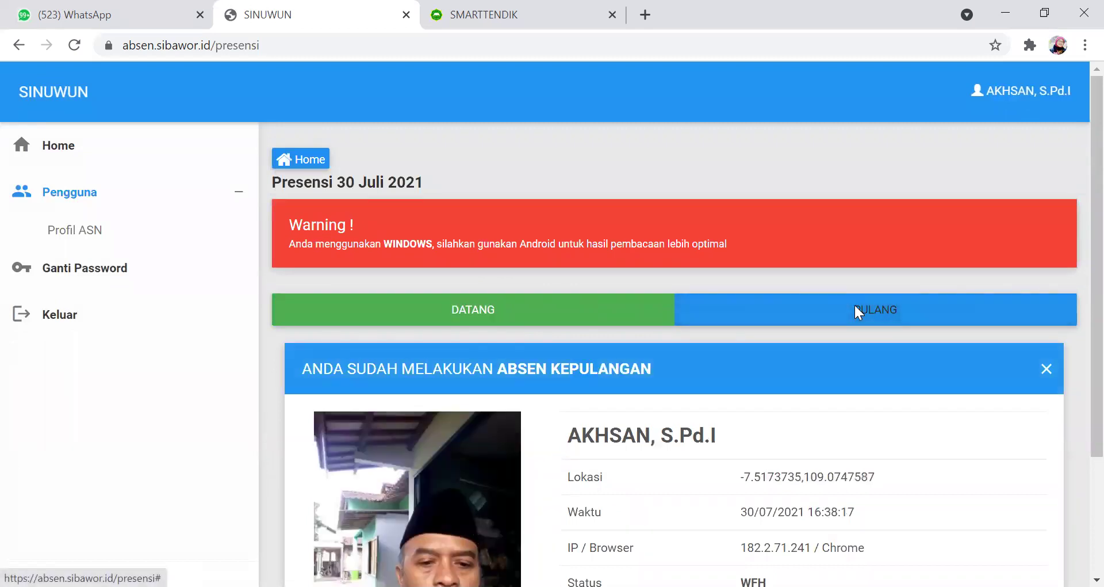
scroll(699, 369, down, 3)
scroll(700, 366, up, 3)
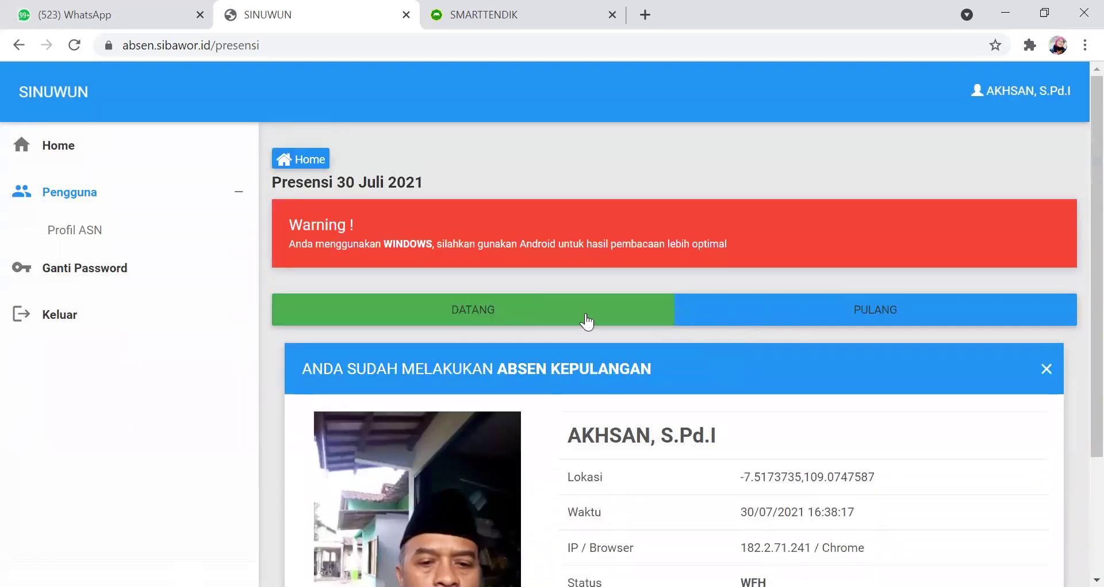
- Switch back to the Datang record and check its photo, location, time, browser, status and distance to the workplace
click(485, 313)
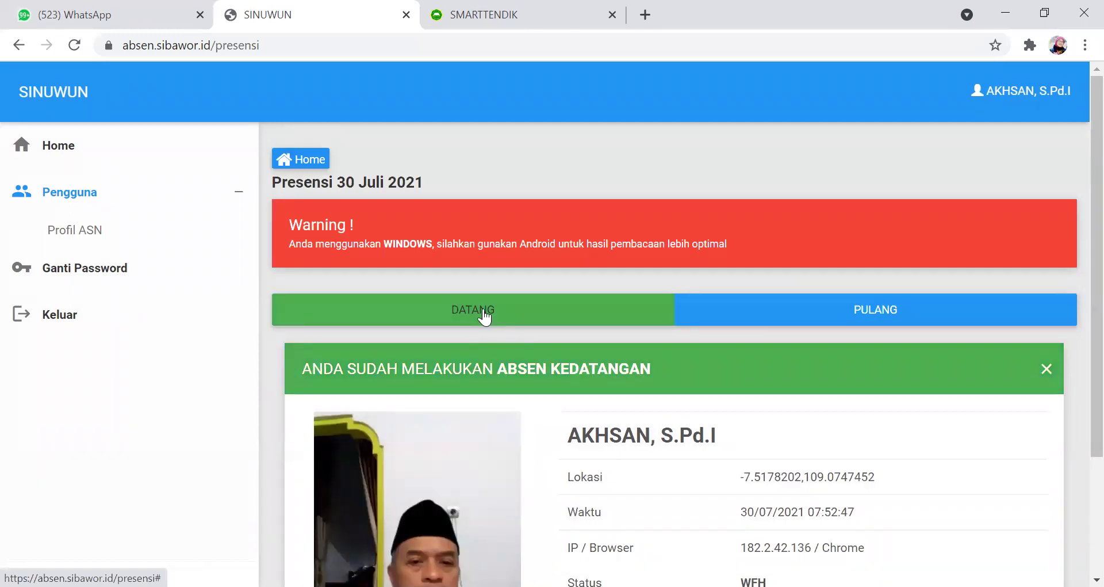
click(462, 310)
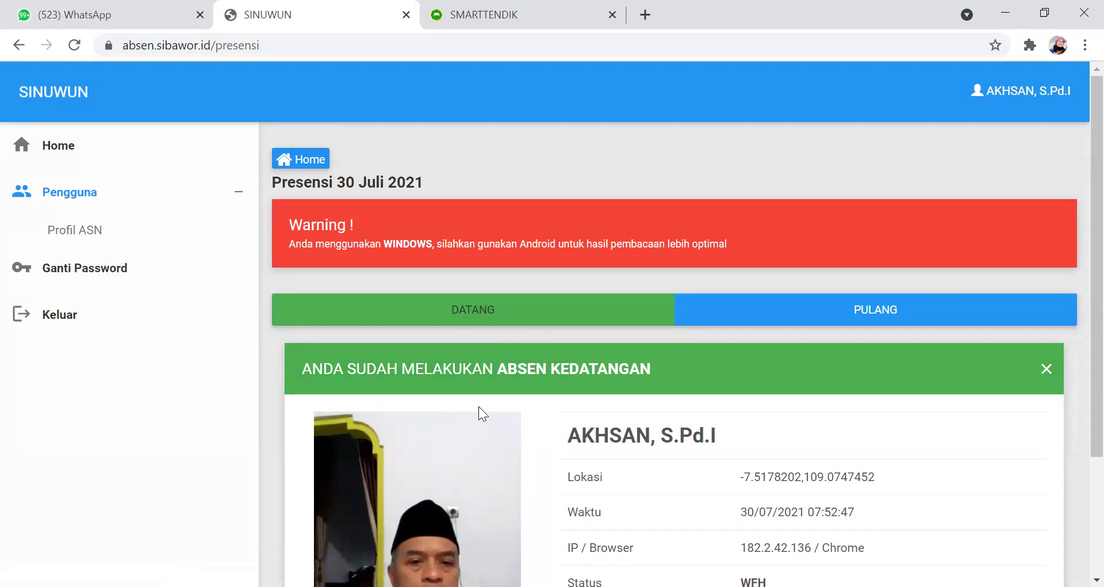
scroll(479, 406, down, 3)
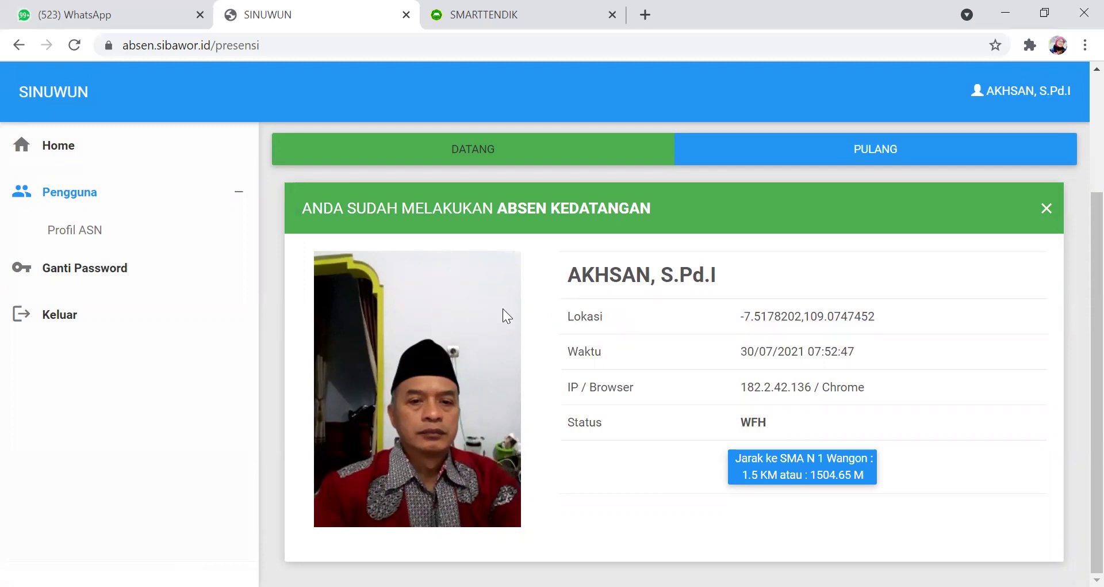
scroll(418, 305, up, 3)
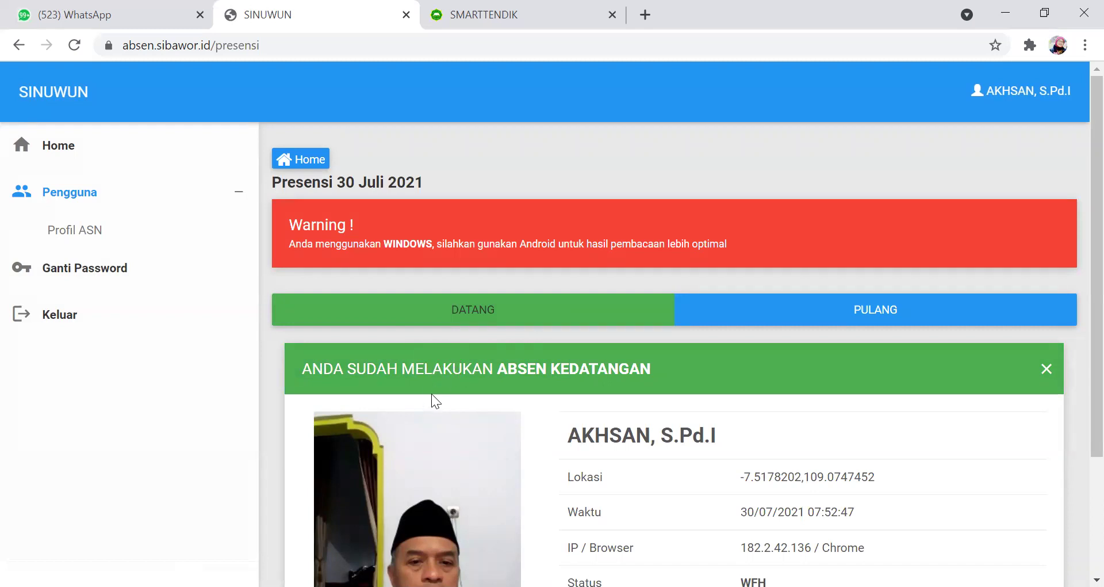
scroll(456, 345, down, 2)
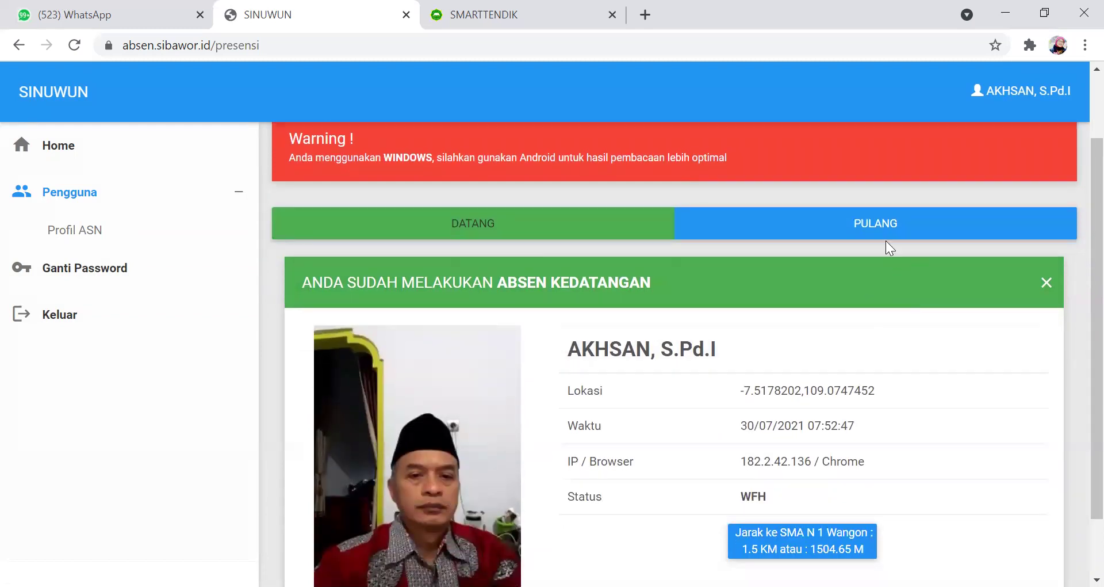
- Review the Pulang record's photo, location, time and distance to the workplace, and close the record
click(859, 227)
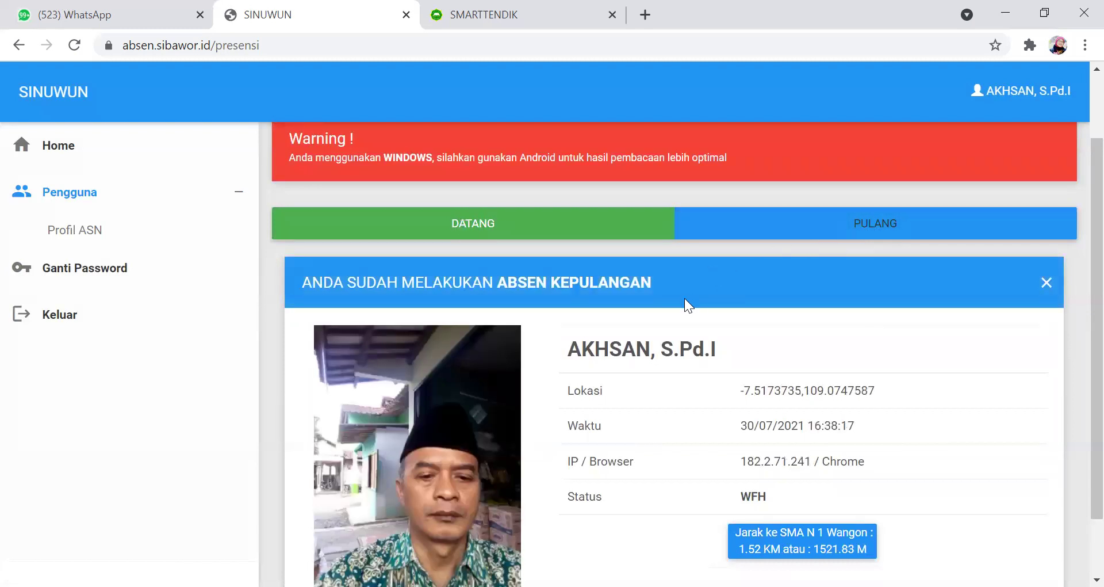
scroll(681, 320, up, 2)
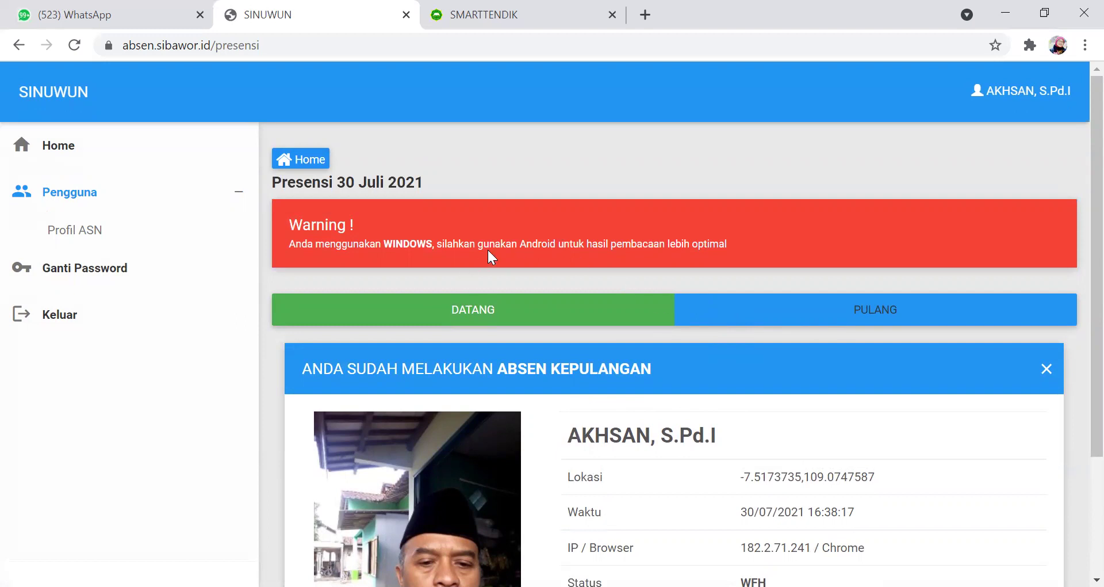
click(826, 320)
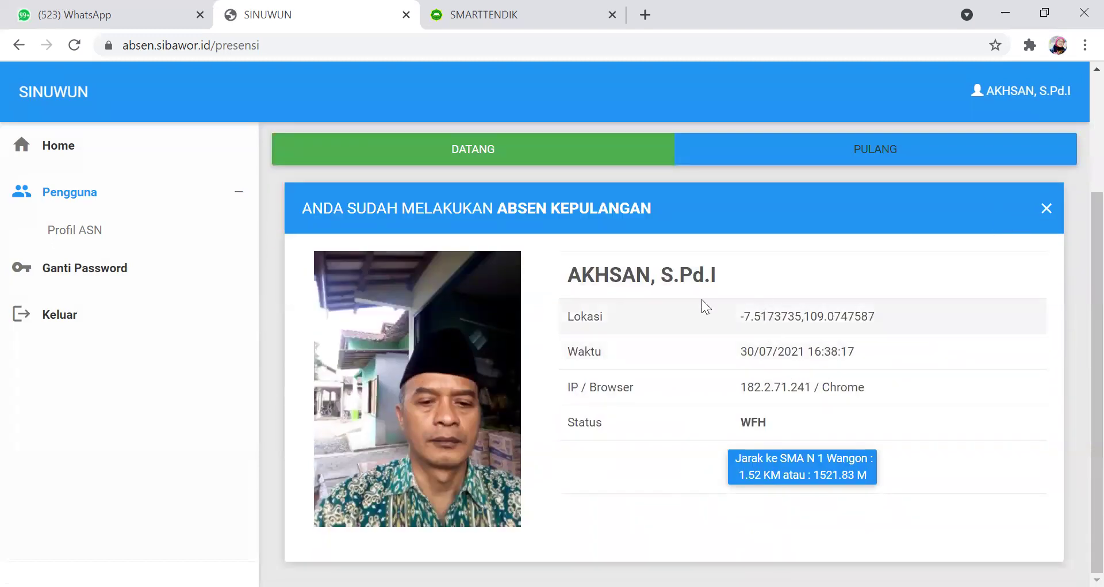
scroll(436, 336, up, 3)
scroll(443, 338, down, 3)
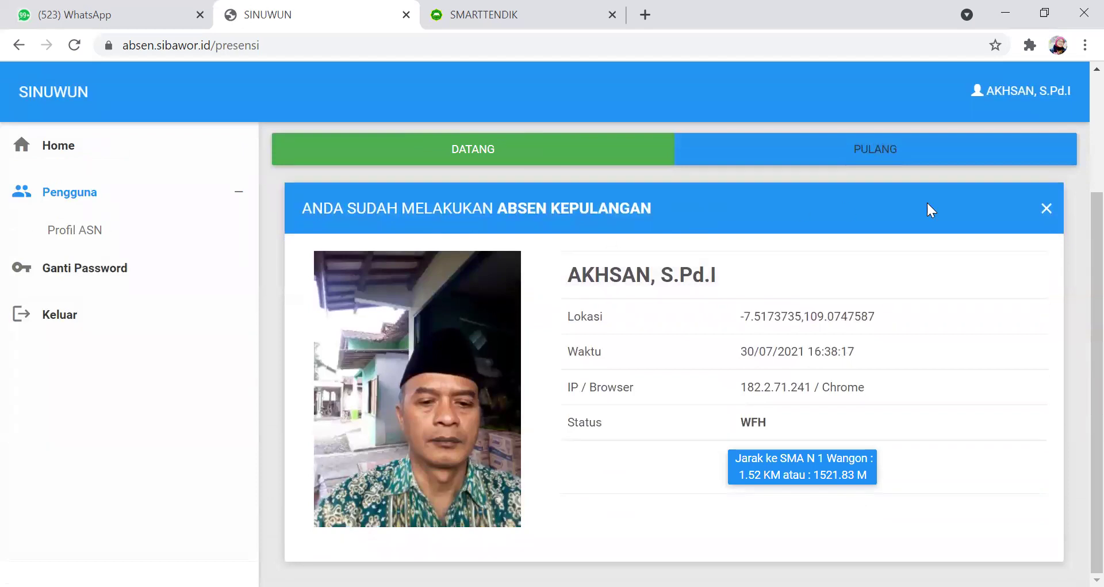
click(1044, 208)
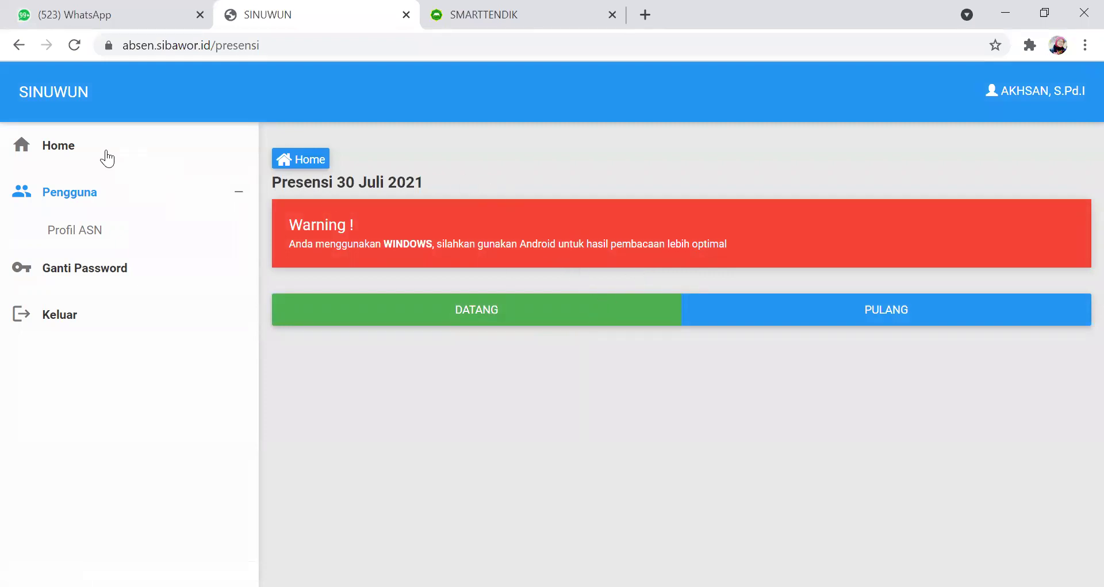
- Return to the home page and look through the employees' check-in and check-out entries in Log Presensi
click(52, 149)
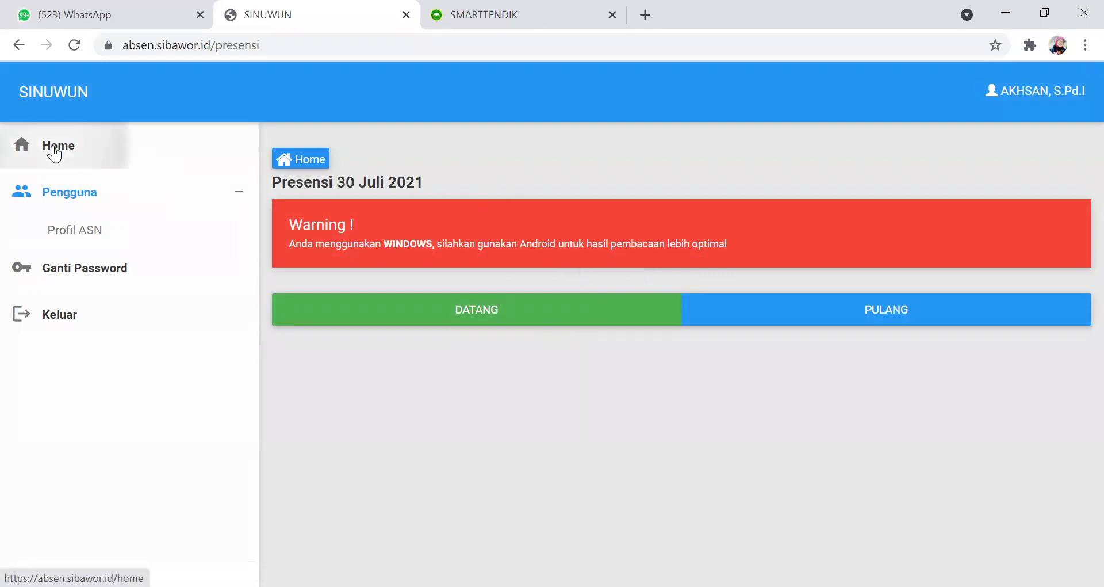
scroll(546, 224, down, 10)
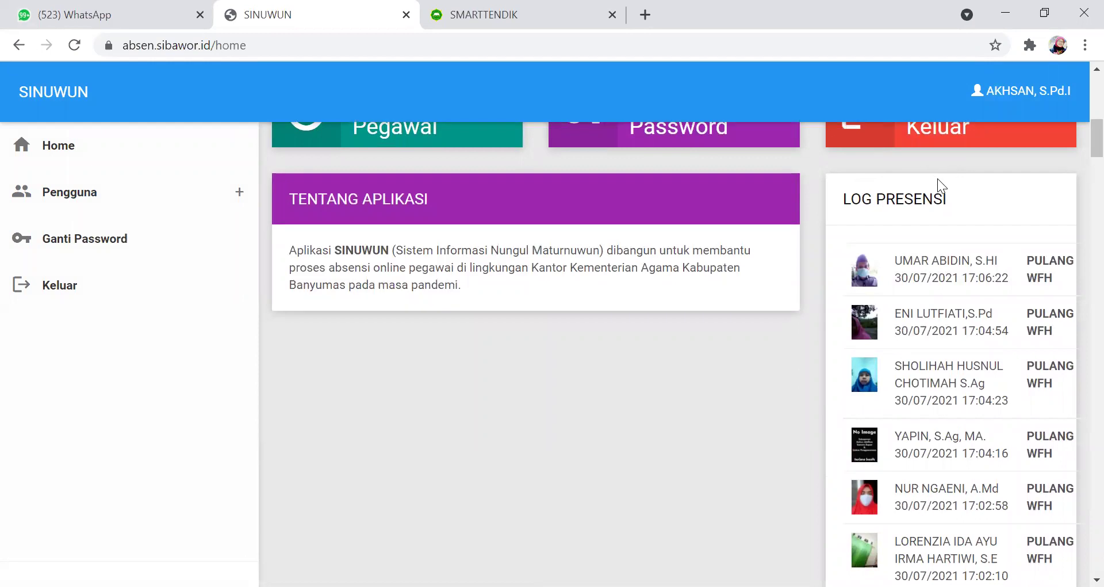
scroll(937, 180, down, 3)
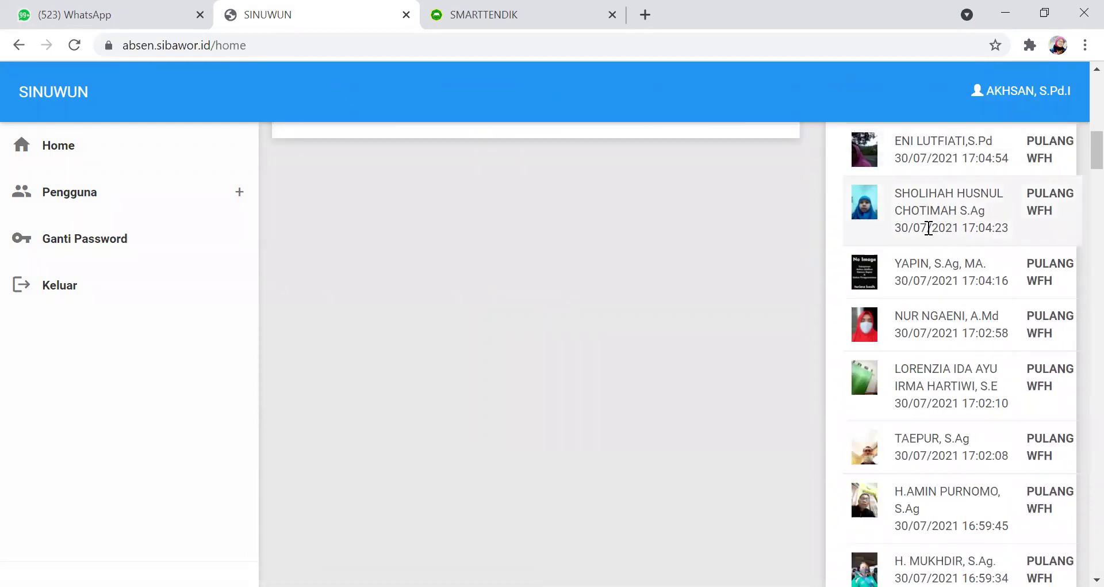
scroll(937, 211, down, 6)
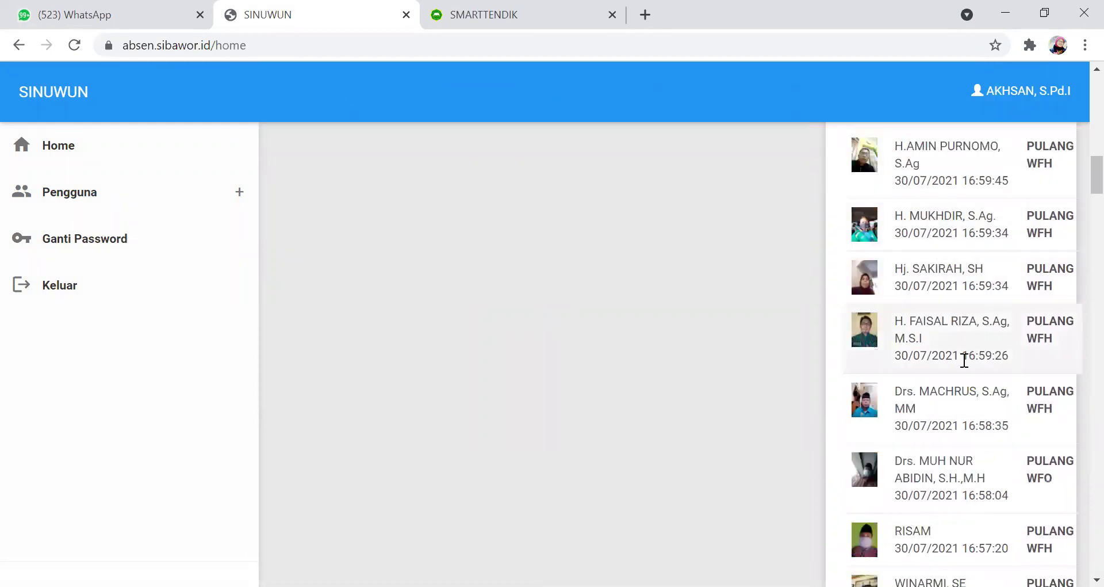
scroll(937, 300, down, 15)
scroll(955, 316, down, 20)
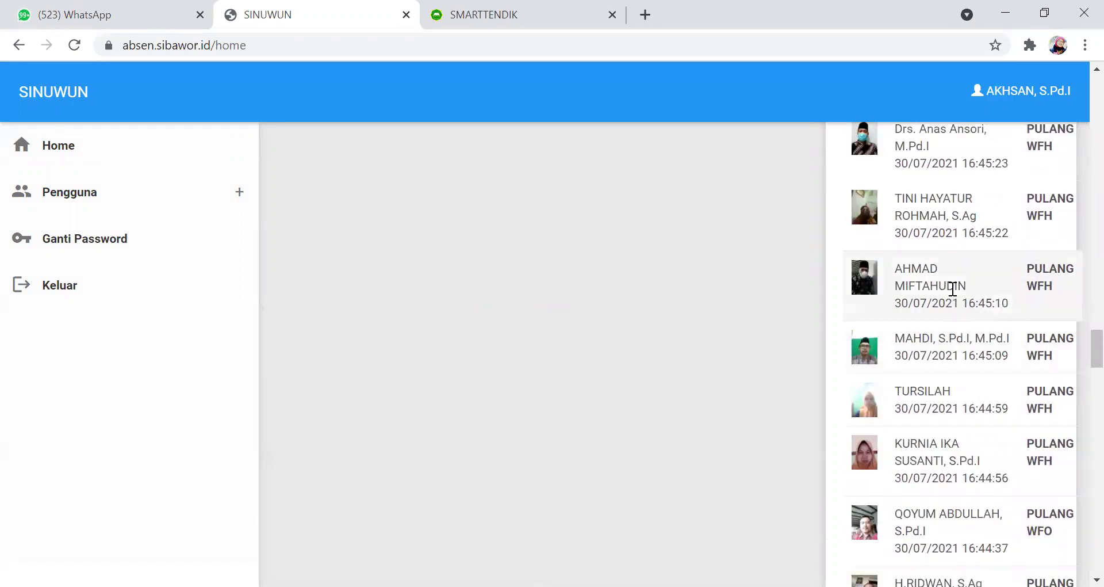
scroll(953, 289, up, 7)
scroll(967, 285, up, 12)
scroll(968, 276, up, 12)
scroll(966, 278, up, 3)
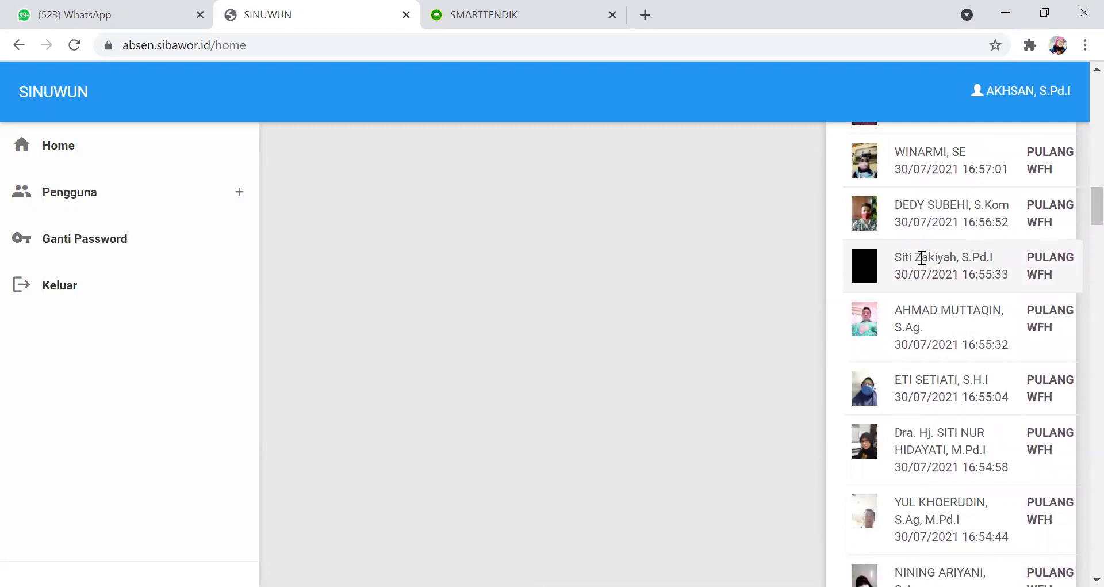
scroll(932, 265, up, 15)
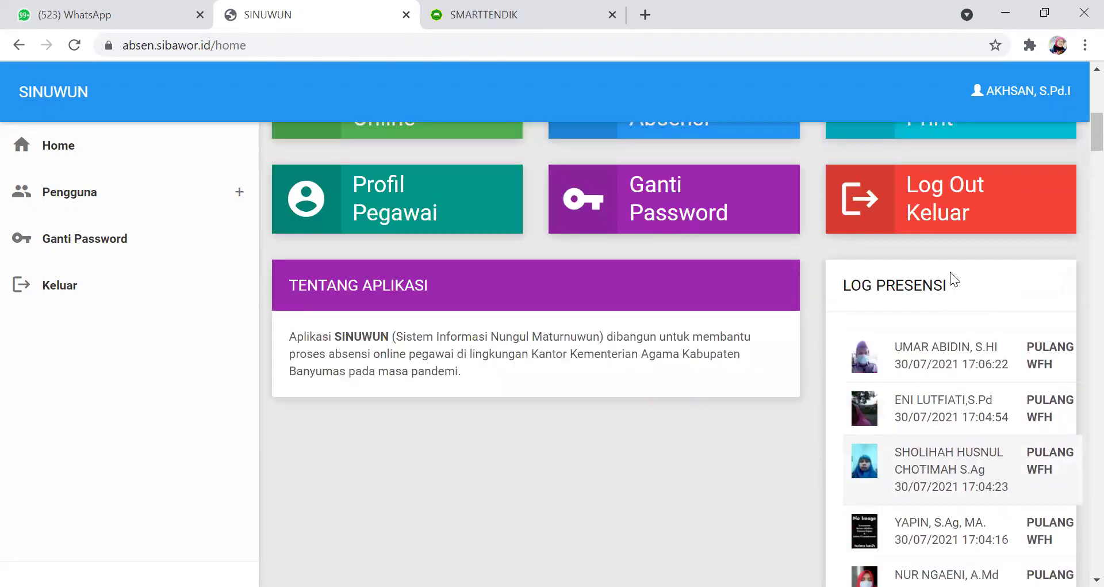
scroll(943, 353, down, 6)
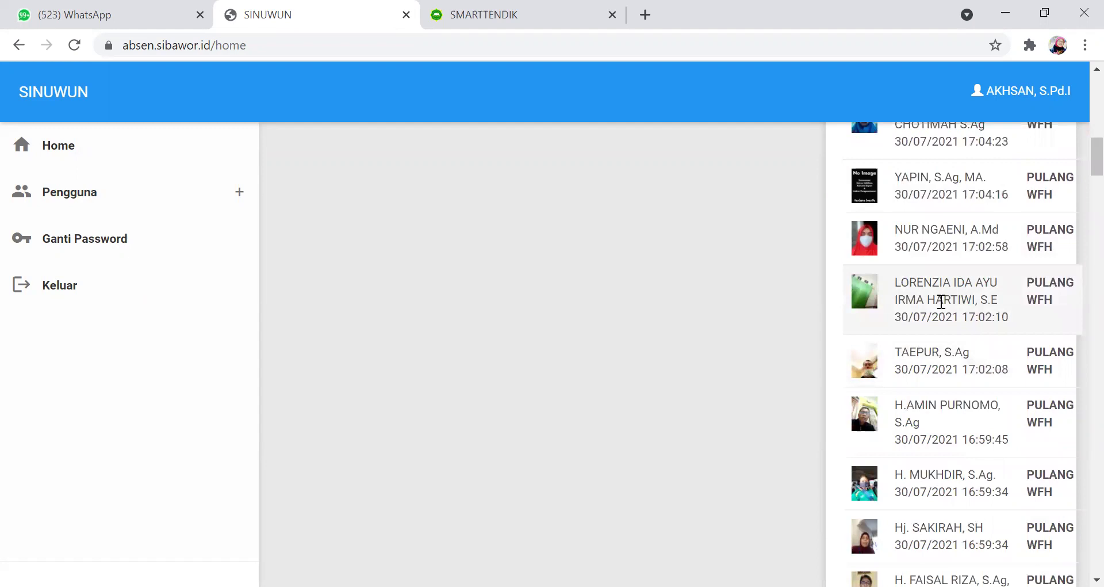
- Look through the older employee departure entries in Log Presensi, checking times and WFH, WFO or SAKIT status
scroll(917, 333, down, 3)
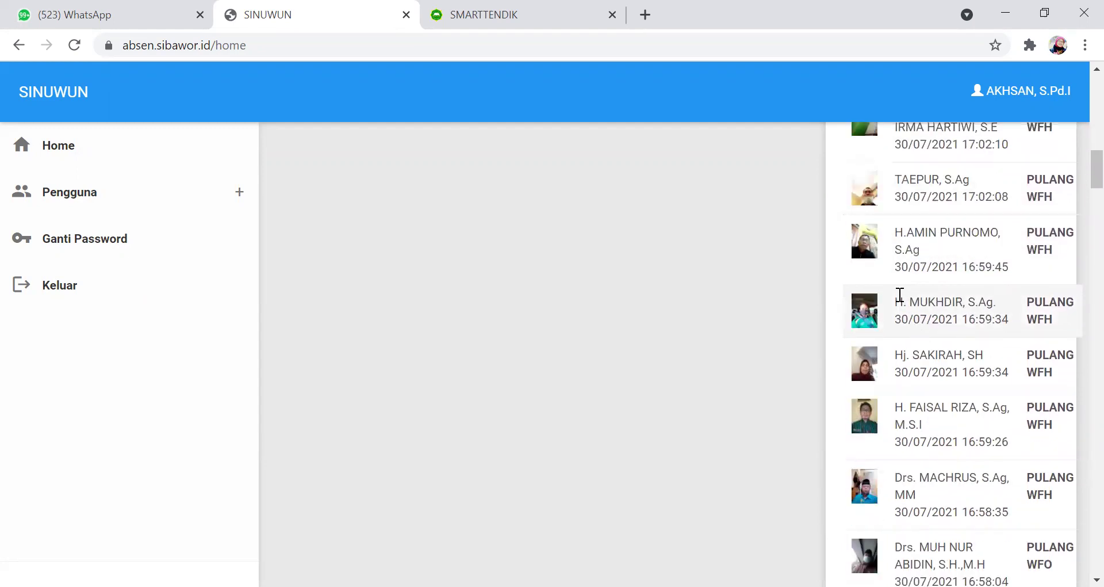
scroll(909, 299, down, 6)
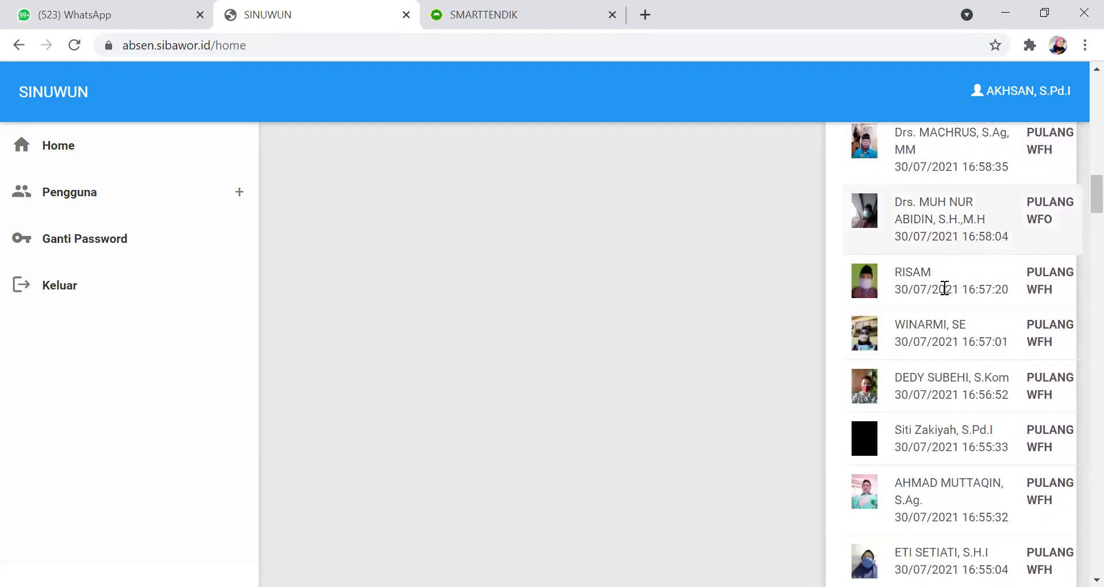
scroll(949, 353, down, 7)
scroll(897, 348, down, 6)
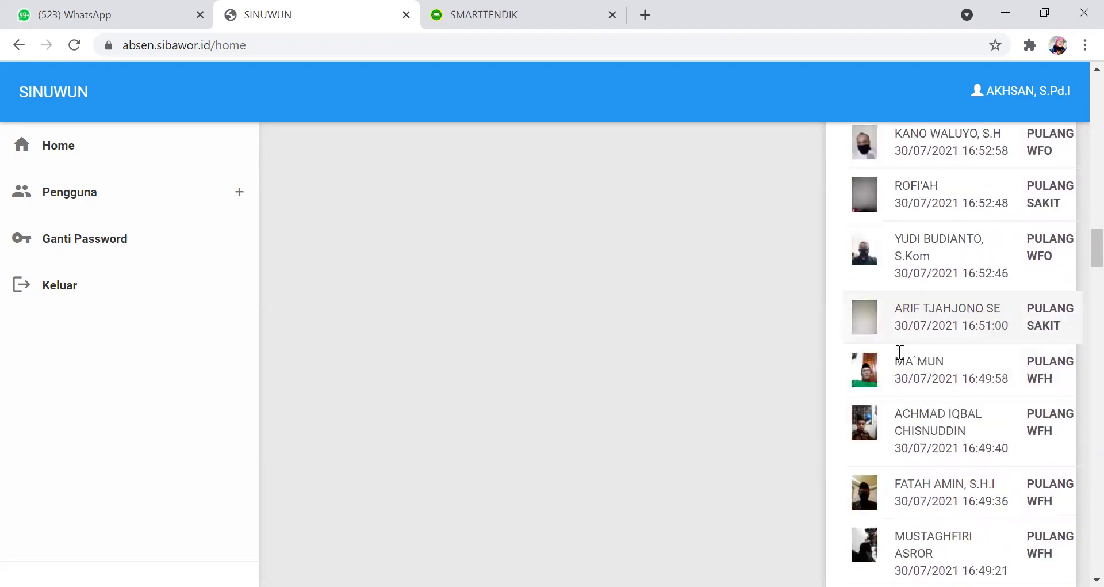
scroll(900, 352, down, 1)
scroll(923, 367, down, 6)
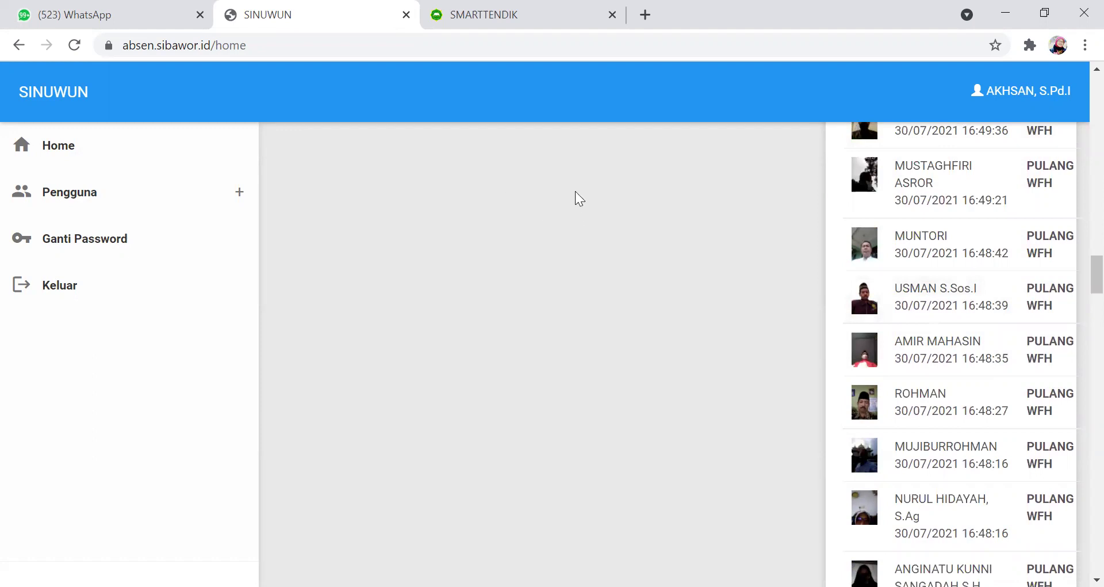
scroll(705, 180, up, 15)
scroll(325, 179, up, 5)
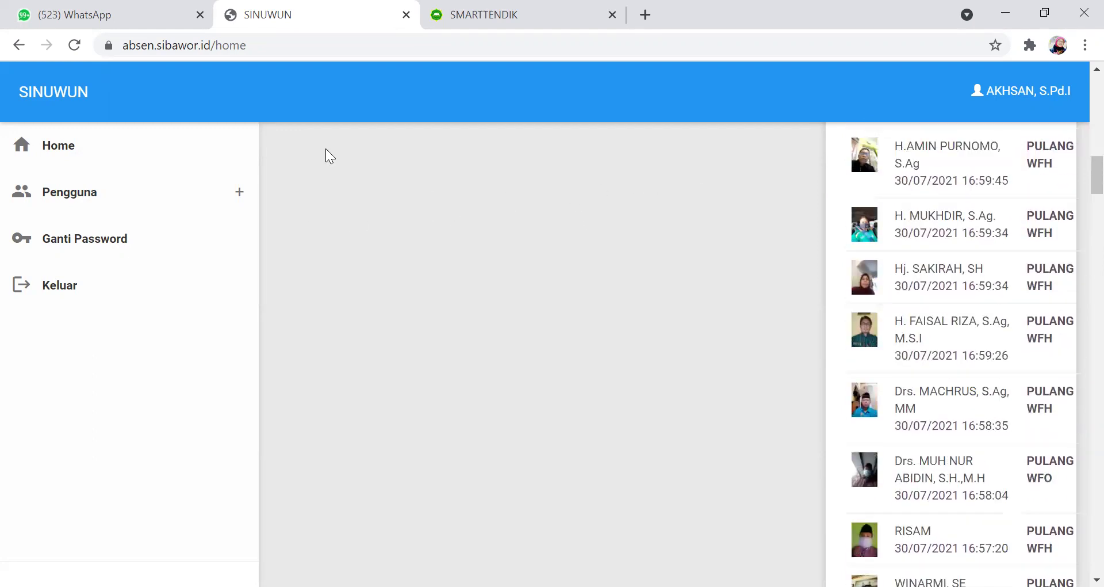
- Reload the home page and look over its announcement and the attendance menu tiles, including Rekap Absensi
click(65, 152)
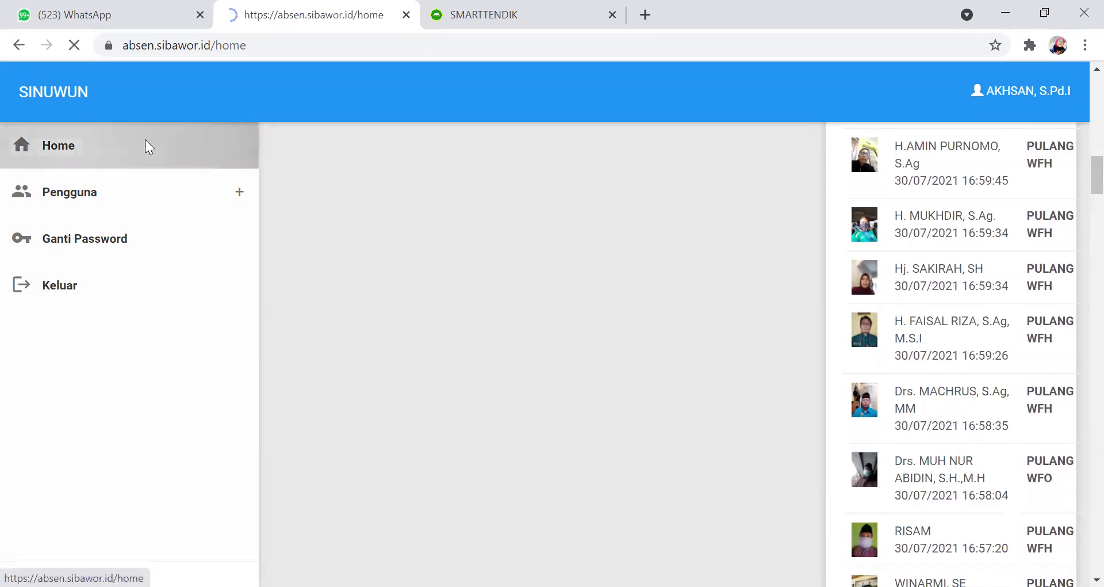
scroll(500, 182, down, 10)
scroll(544, 192, up, 6)
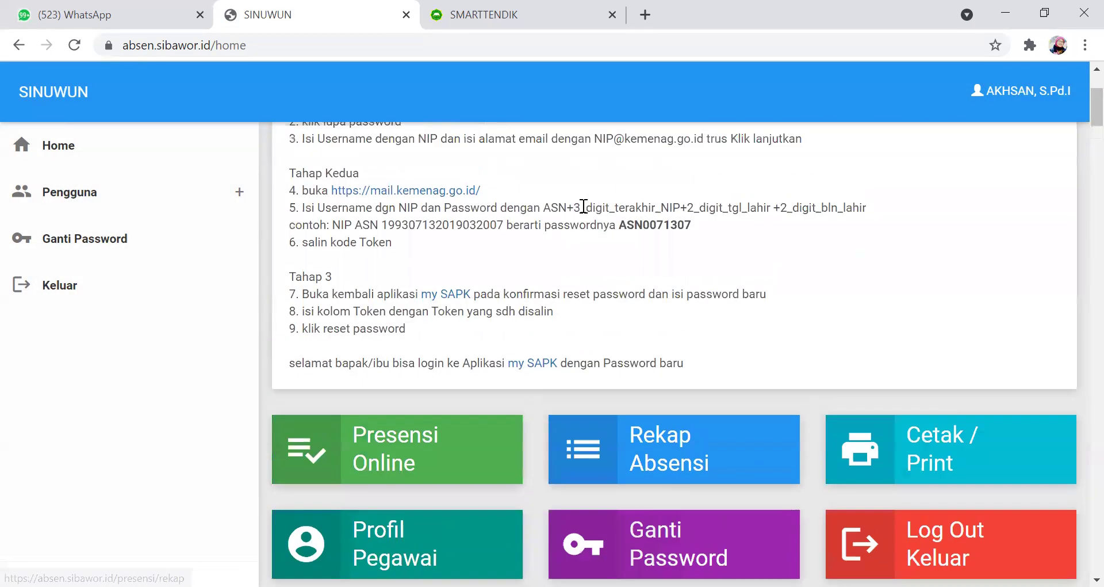
scroll(579, 116, down, 3)
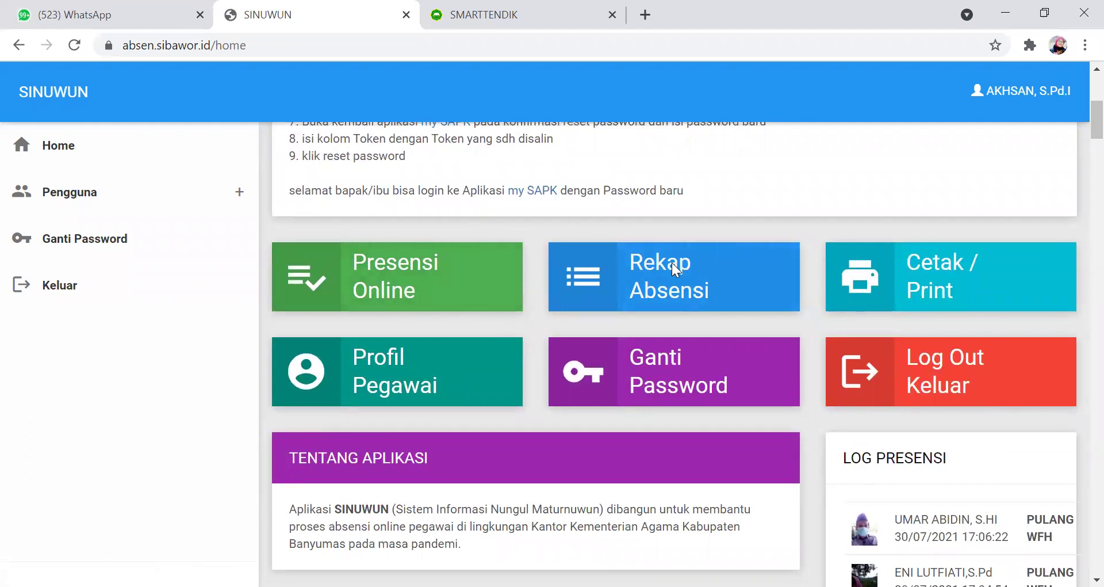
scroll(719, 265, up, 6)
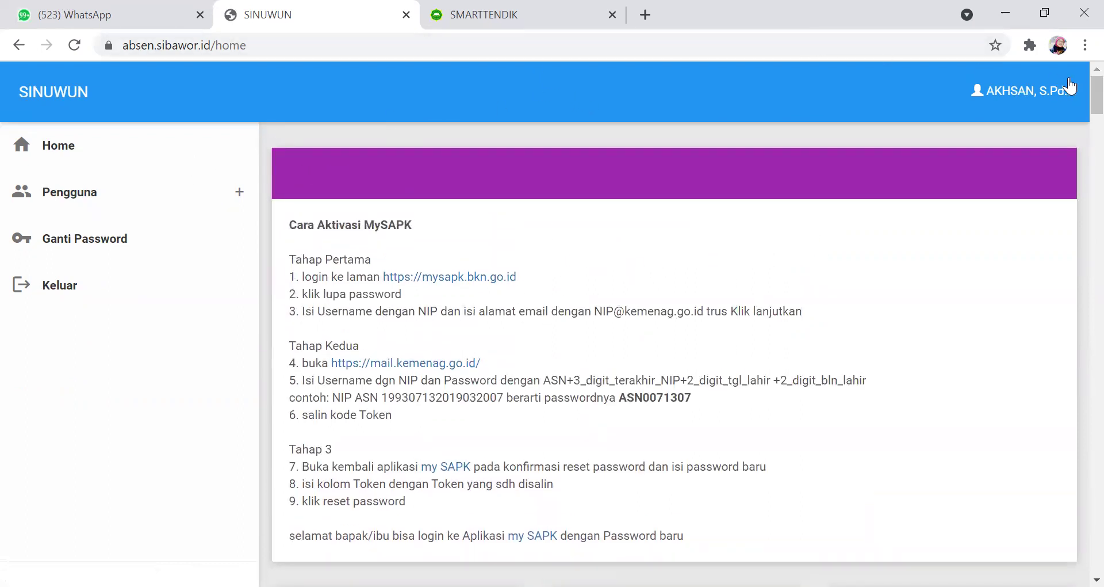
- Log out of the current account and sign in with the other employee's saved credentials
click(26, 292)
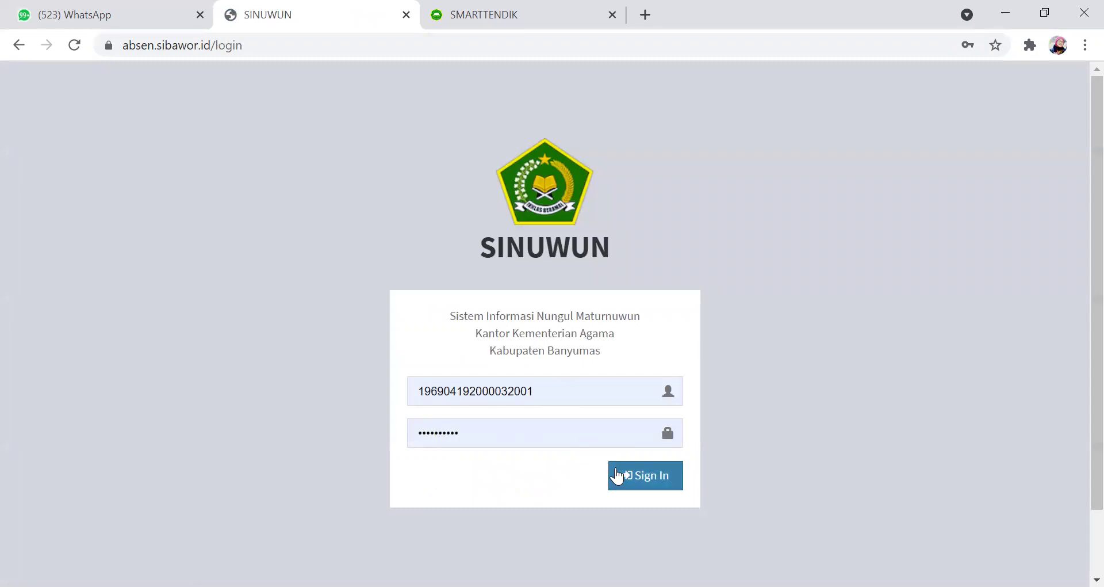
click(629, 472)
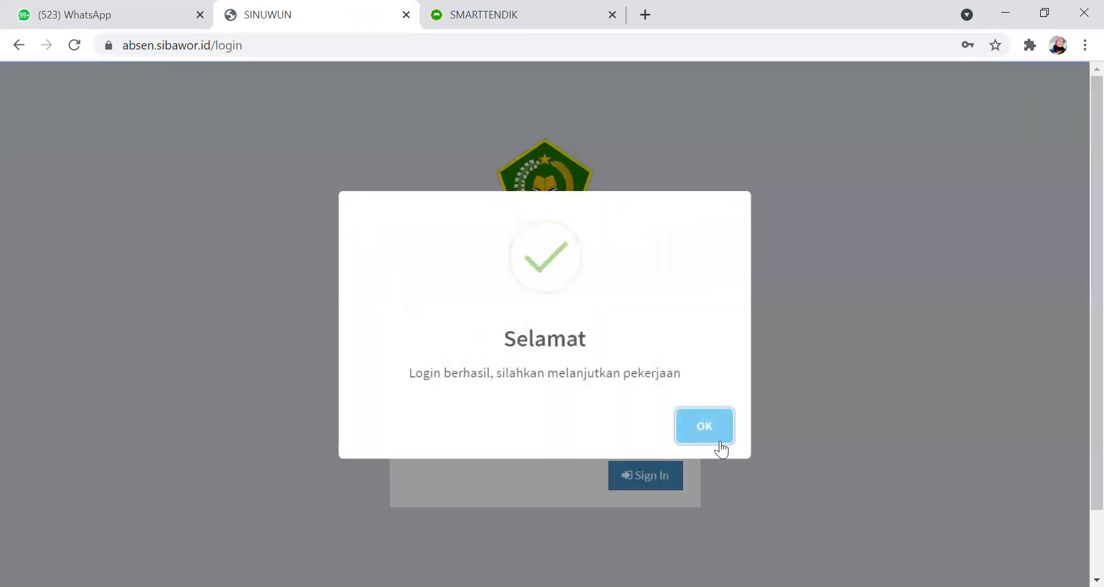
click(704, 427)
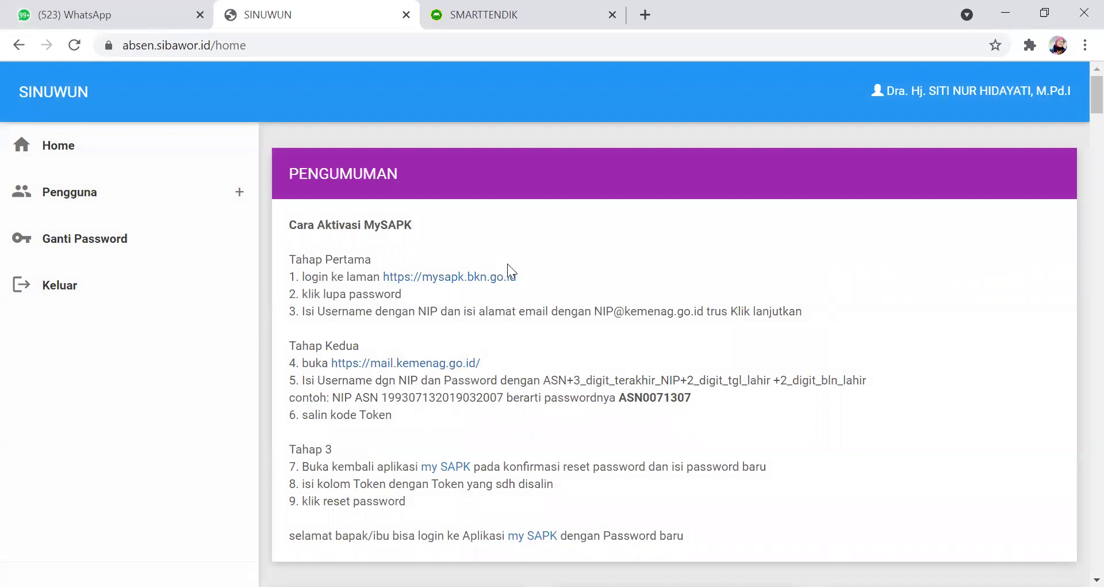
- Open Rekap Absensi and review the daily arrival times, departure times and work status
scroll(506, 271, down, 4)
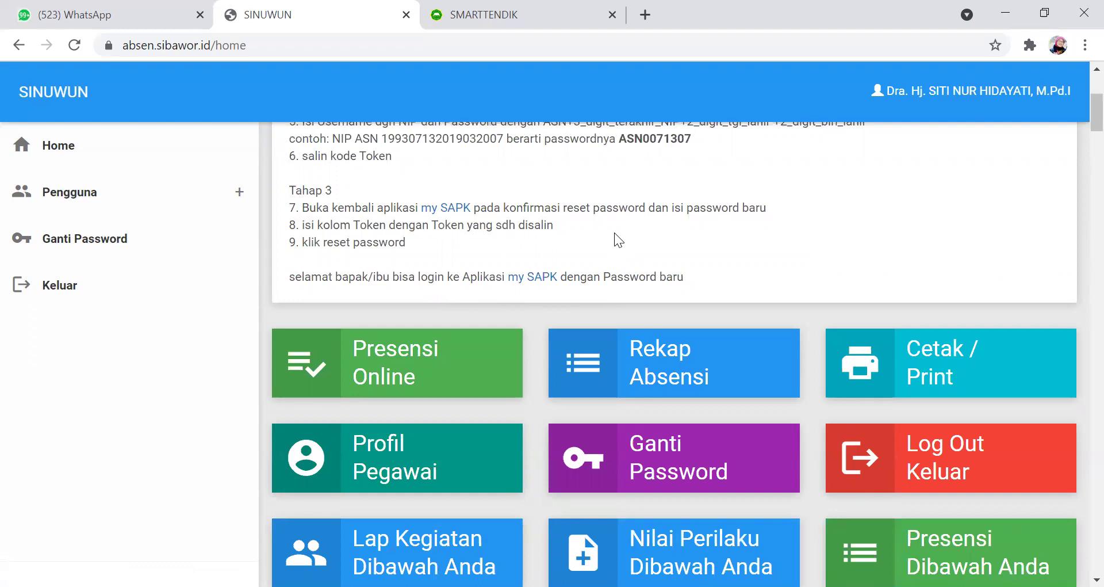
click(576, 368)
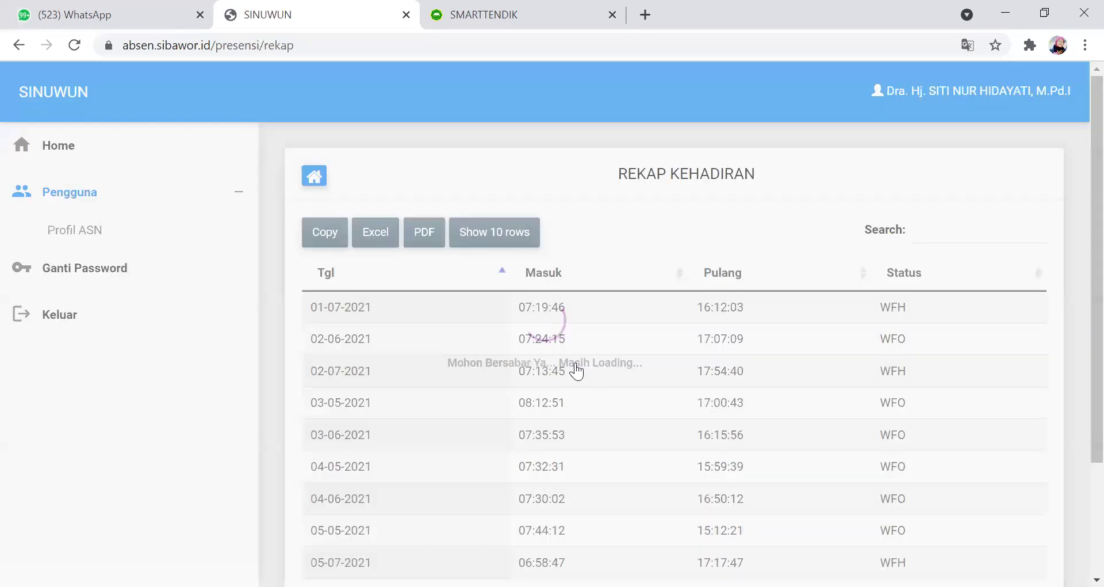
scroll(469, 276, down, 3)
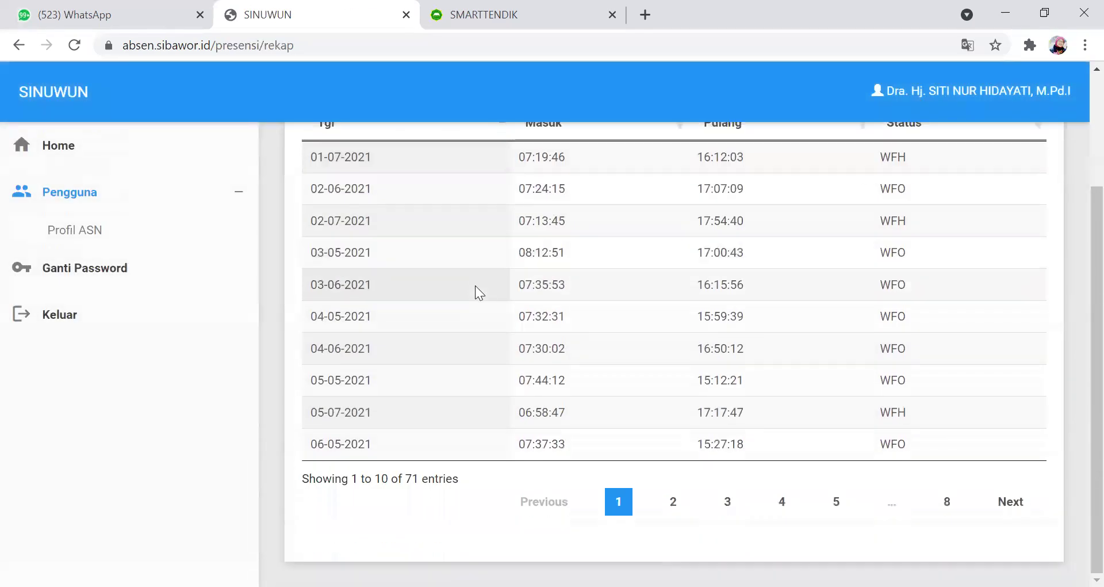
scroll(632, 310, up, 3)
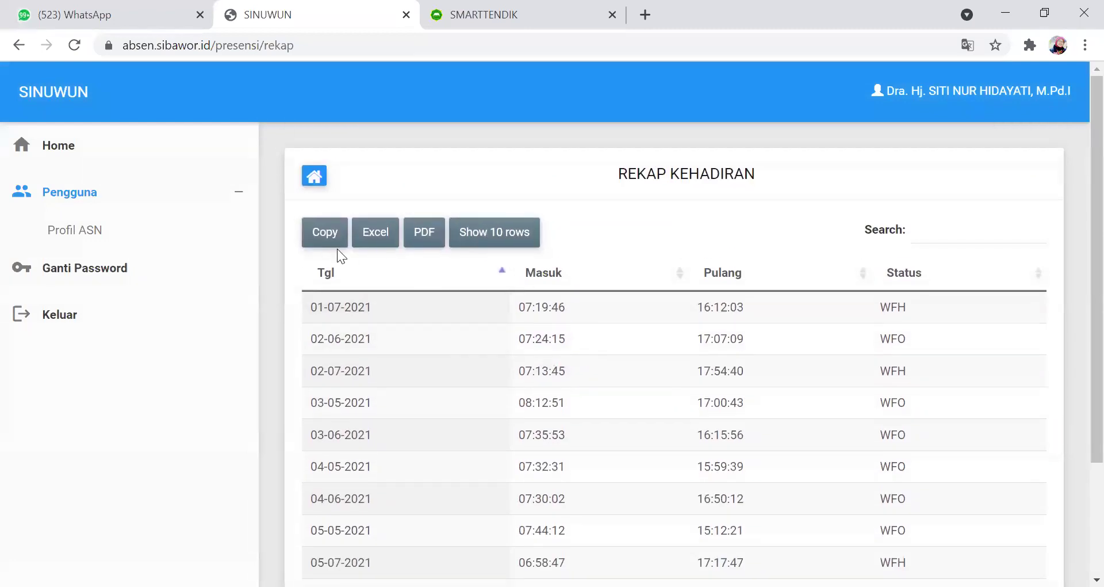
- Export the attendance recap to Excel and open the downloaded SINUWUN.xlsx
click(375, 238)
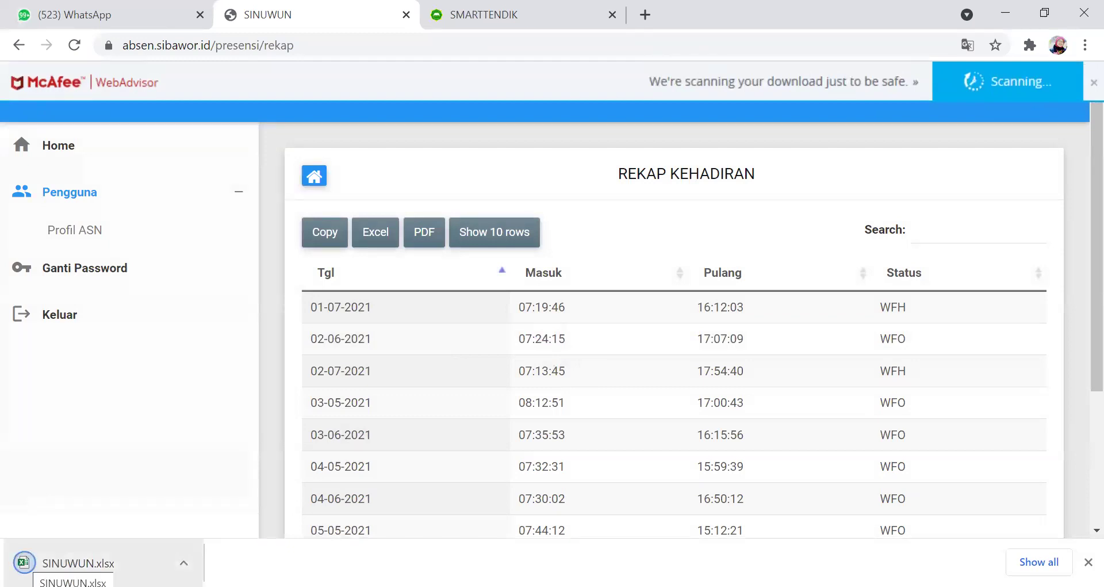
click(75, 563)
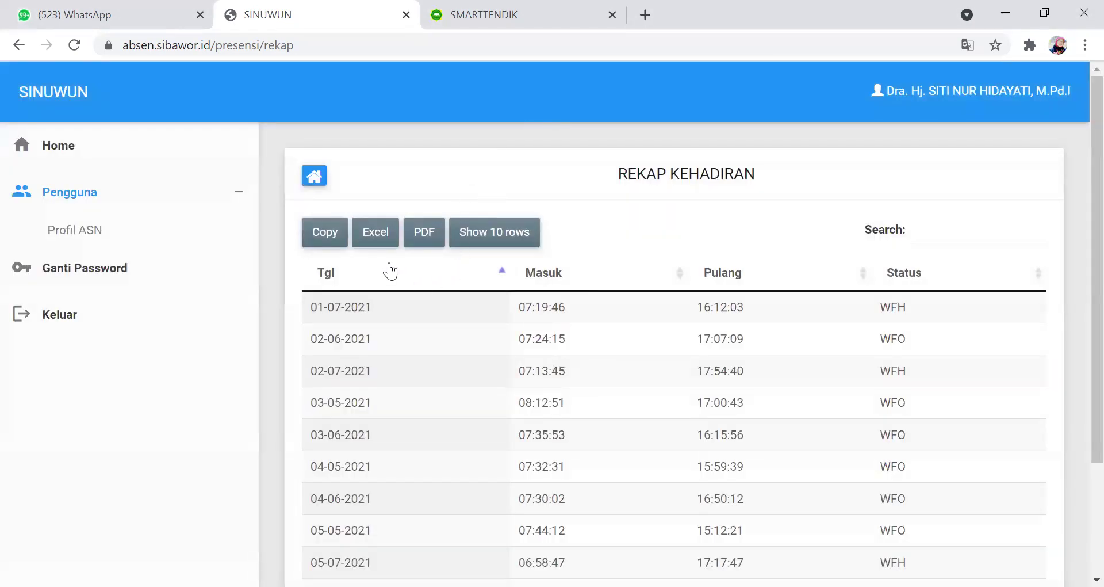
- Try the attendance recap's PDF export and look over its row-display option and page numbers
click(426, 247)
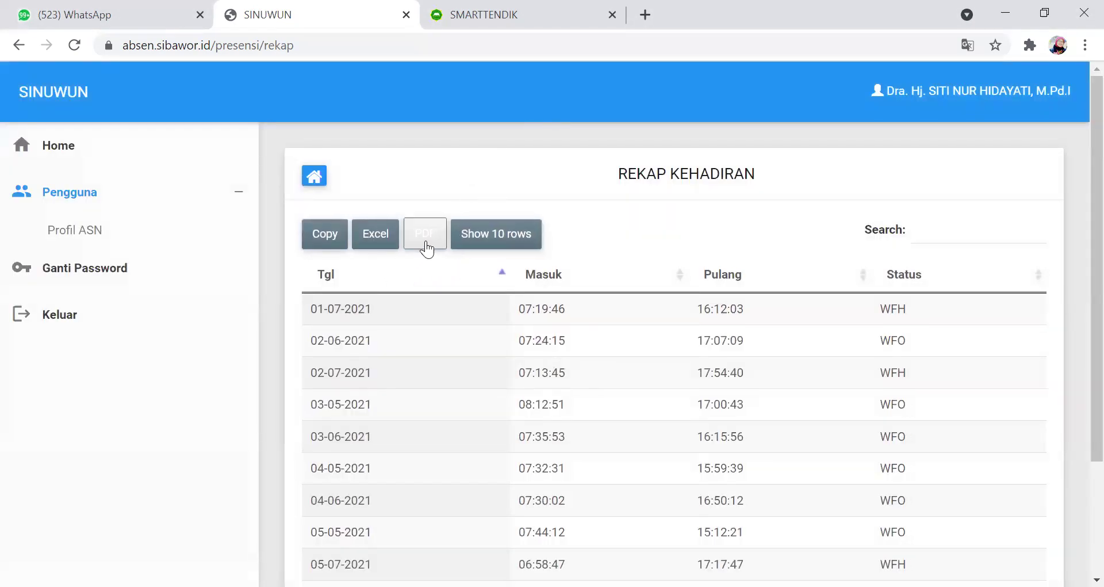
scroll(573, 345, down, 2)
scroll(566, 322, up, 1)
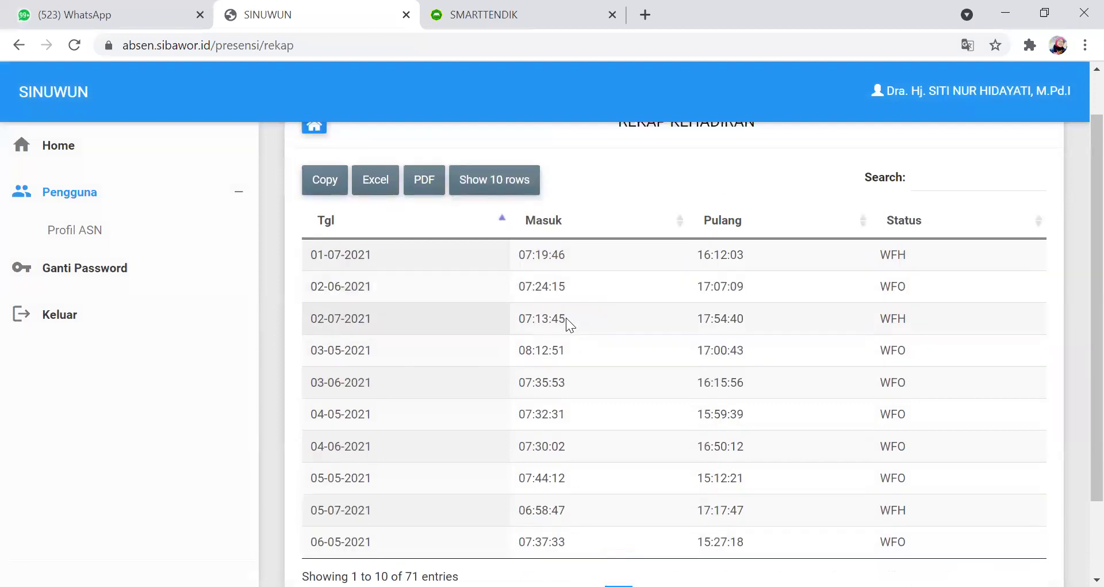
scroll(566, 317, up, 1)
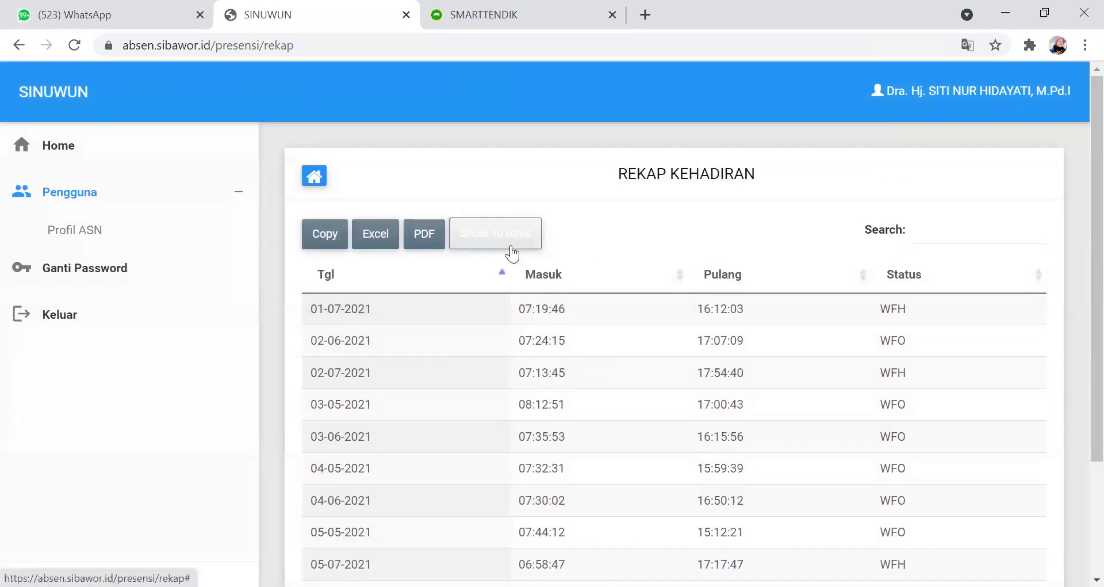
scroll(598, 344, down, 3)
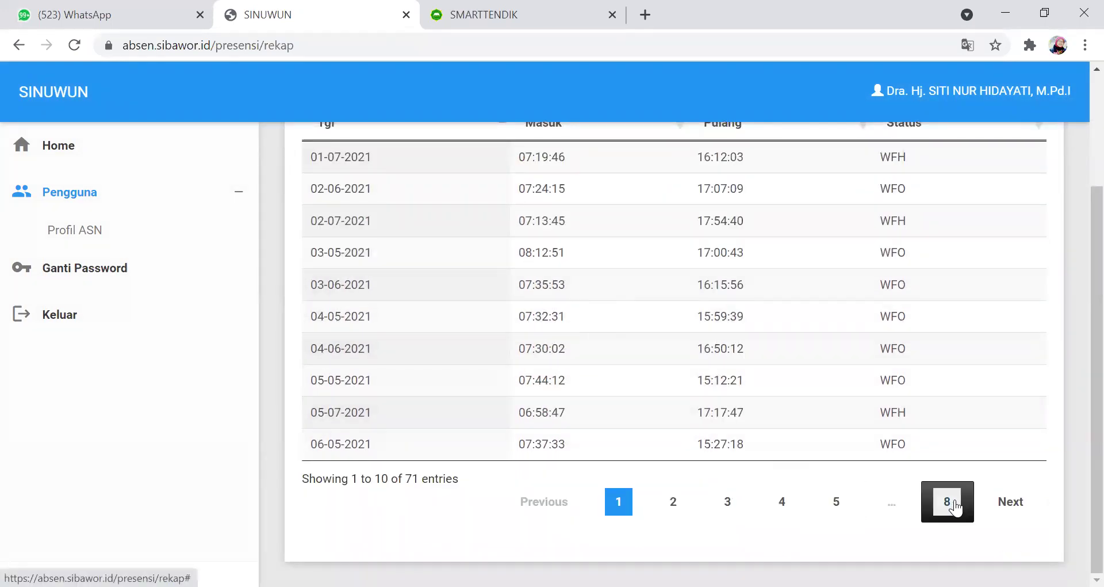
scroll(698, 287, up, 3)
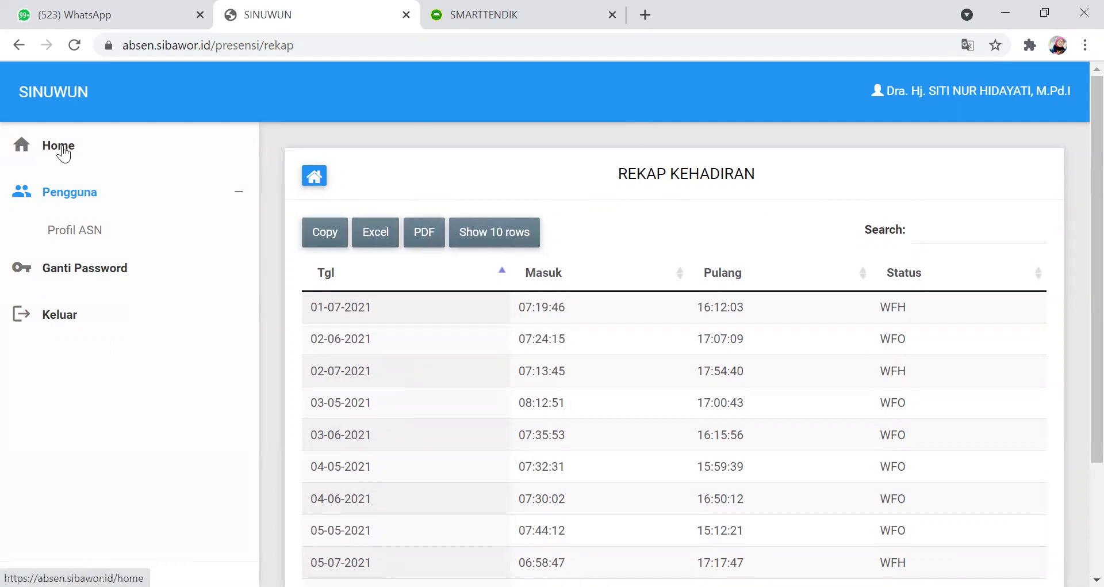
- Return to the home page and open the Cetak / Print page for online attendance
click(315, 181)
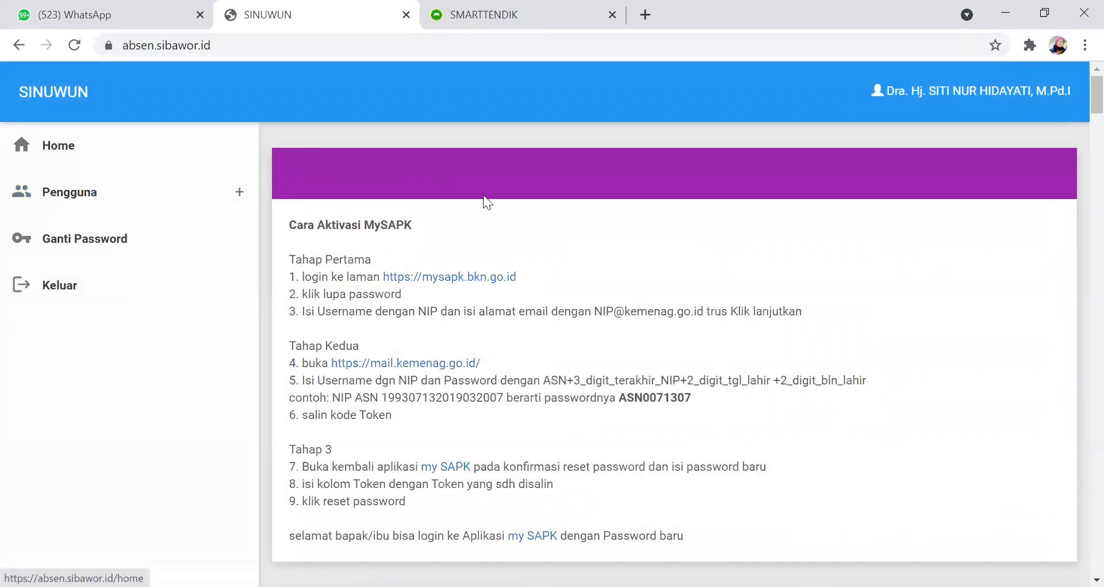
scroll(685, 287, down, 5)
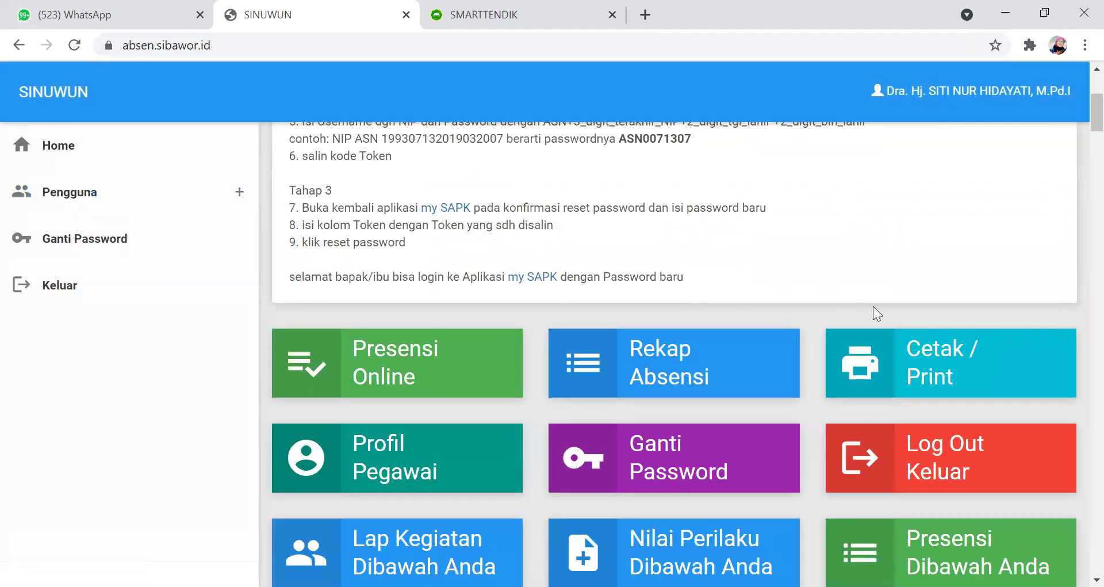
scroll(921, 312, down, 3)
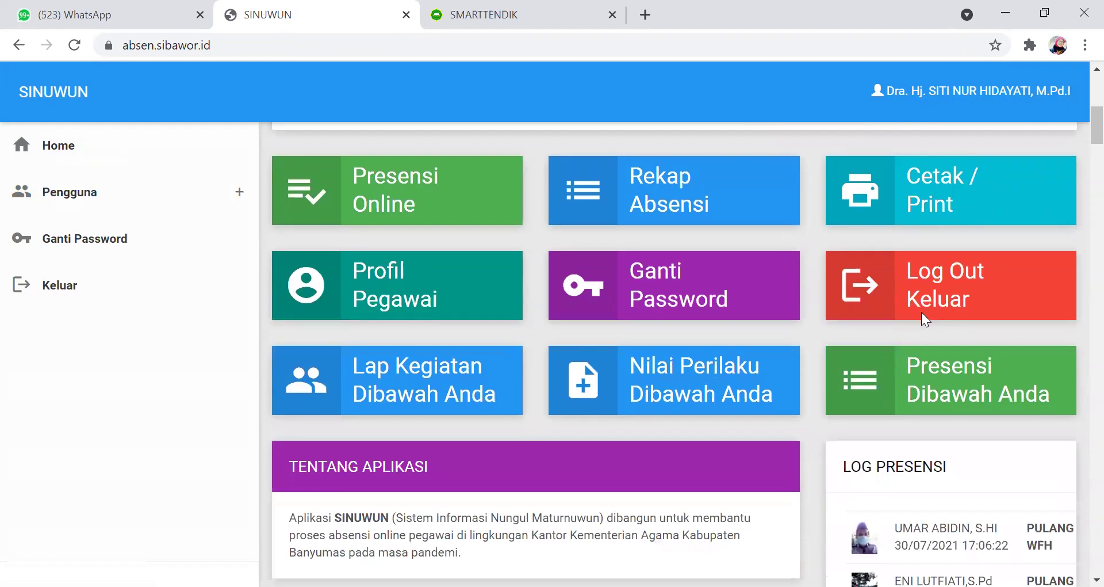
click(857, 194)
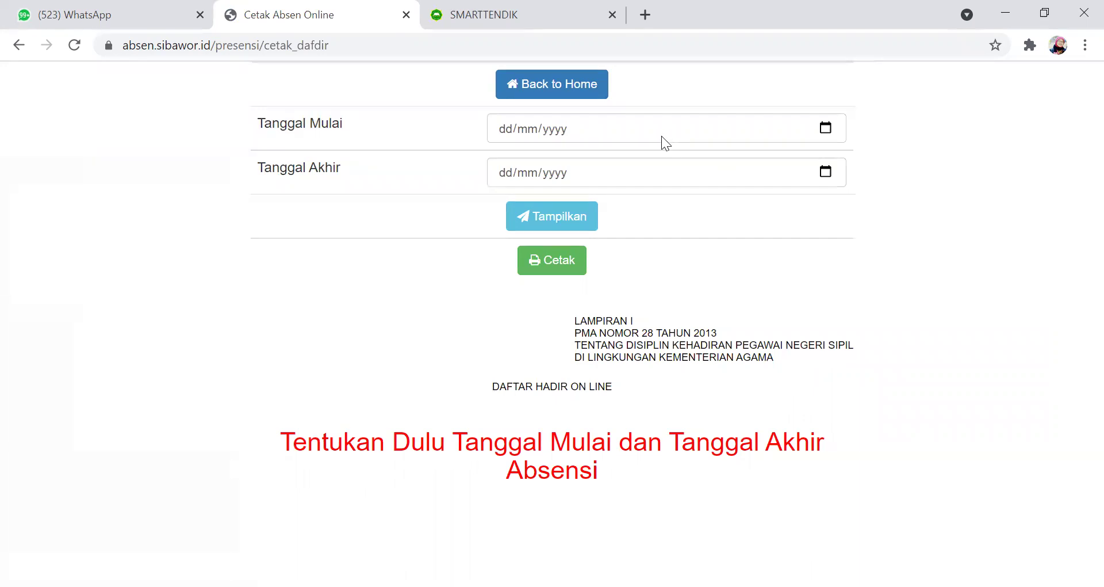
- Set Tanggal Mulai to 01/07/2021 and Tanggal Akhir to 30/07/2021, and display the attendance list for that period
click(503, 124)
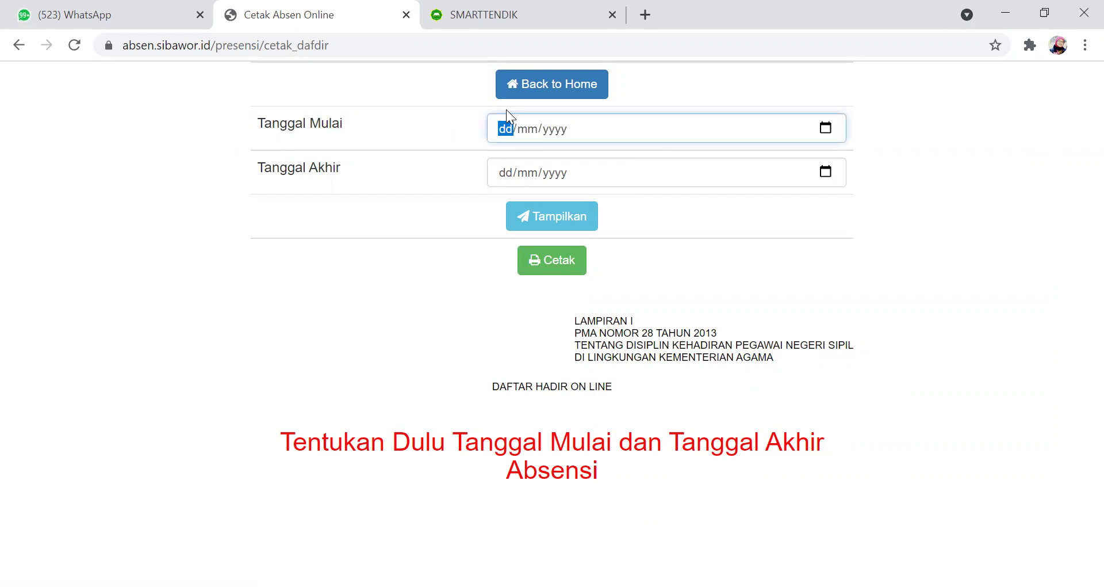
text(01/07/2021)
click(504, 170)
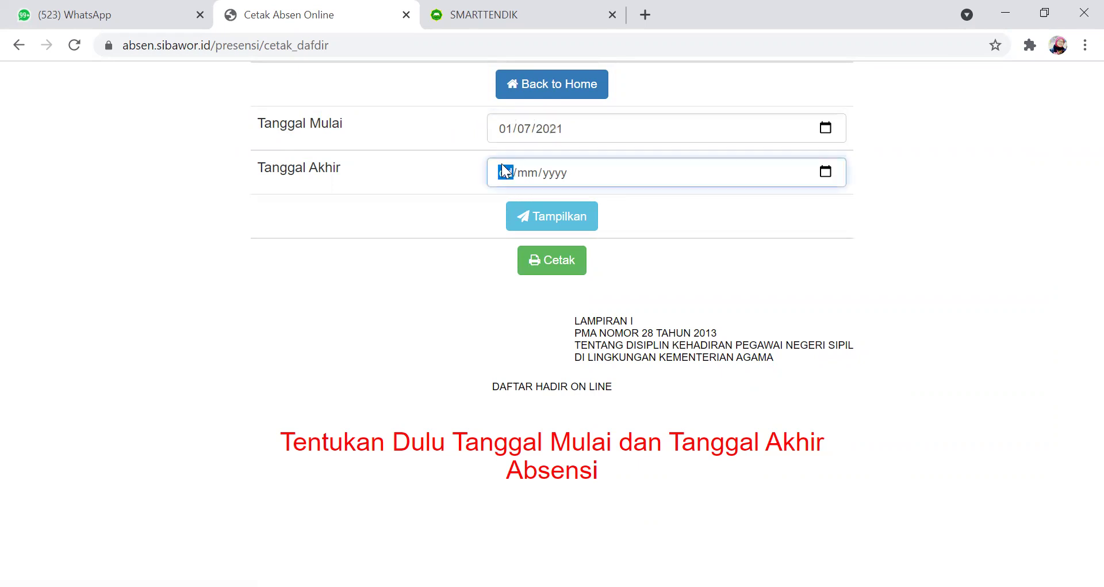
text(31/07/00)
text(20)
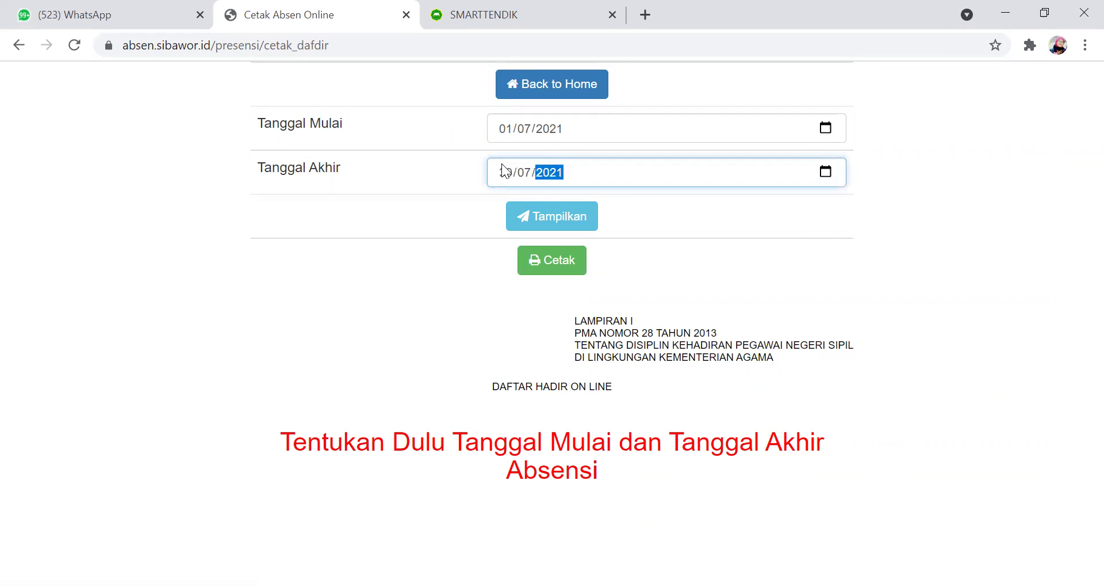
click(562, 219)
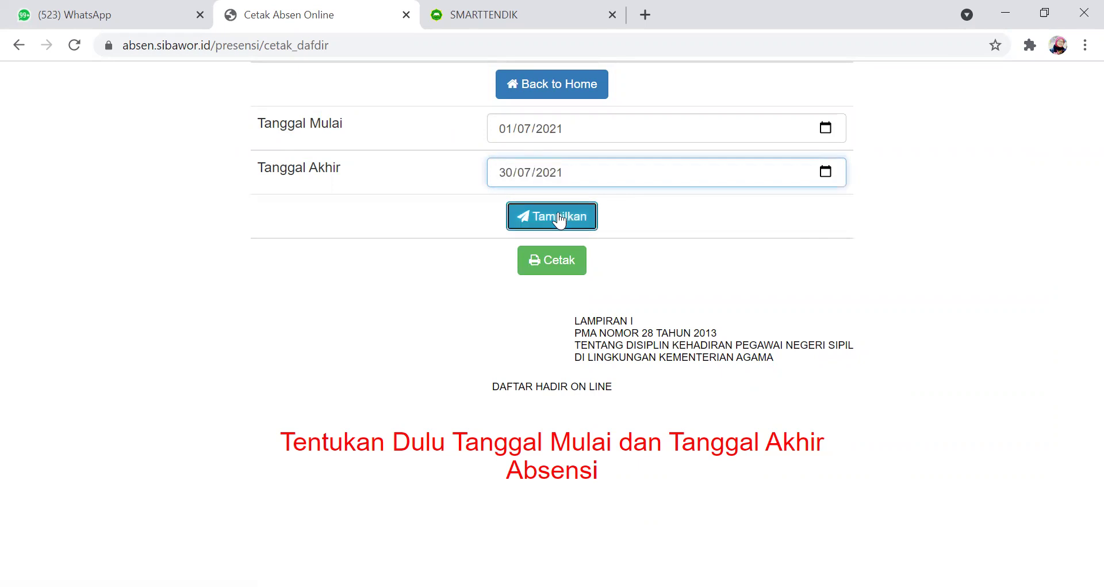
- Review the generated Daftar Hadir On Line, checking the employee details, daily arrival and departure times, locations and signature block
scroll(562, 224, down, 4)
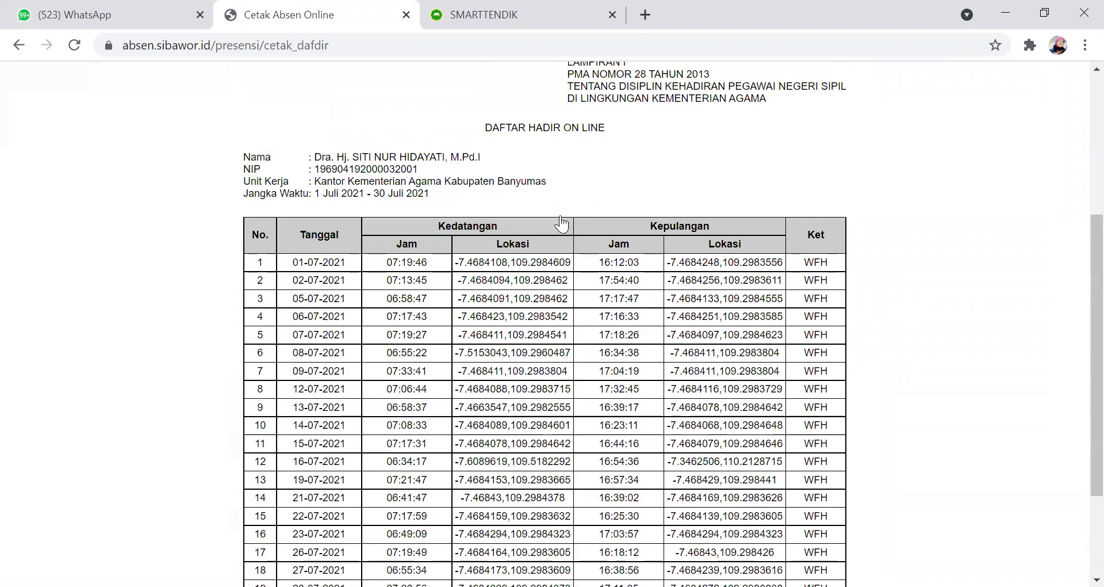
scroll(579, 166, down, 2)
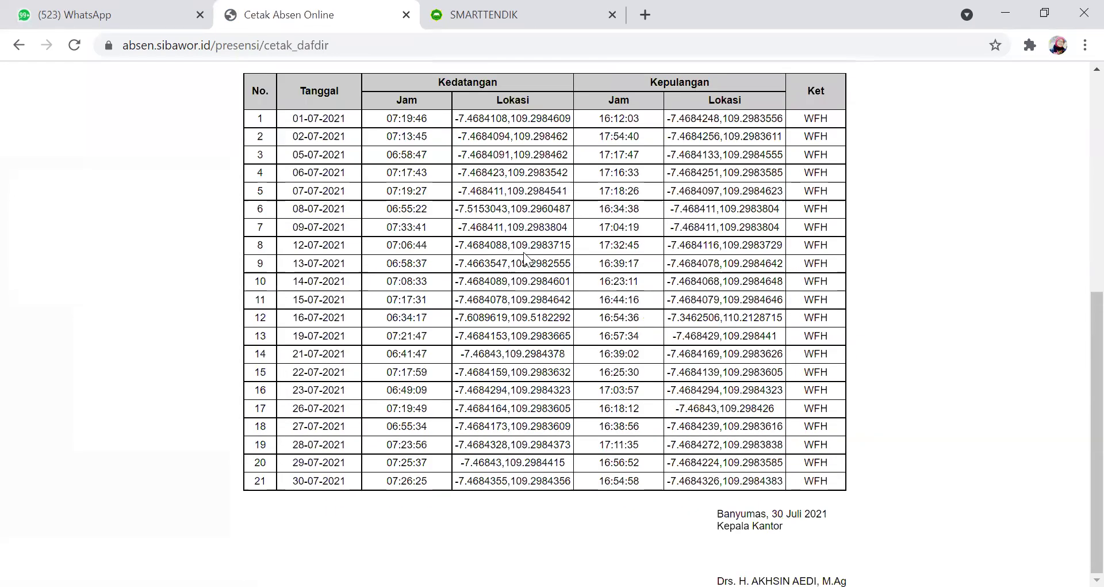
scroll(495, 199, up, 4)
scroll(454, 209, down, 4)
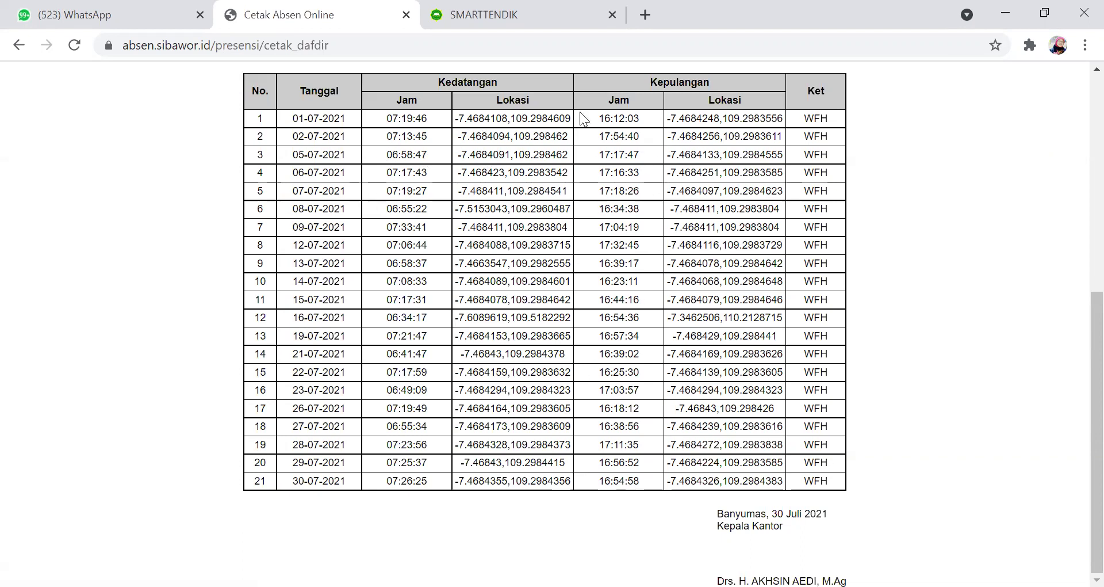
scroll(496, 185, up, 3)
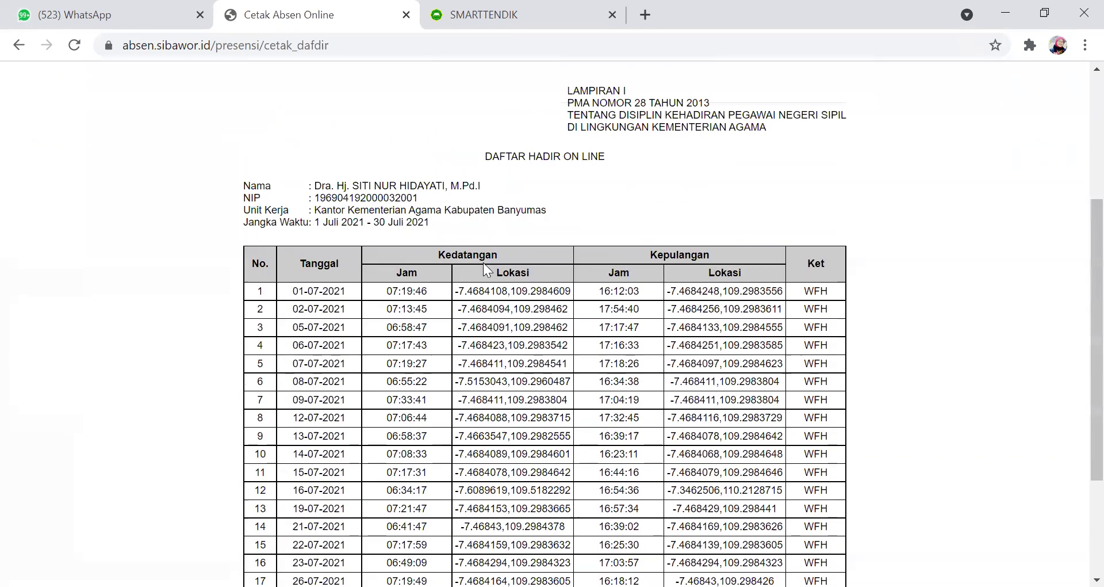
- Open the print preview of the attendance list, keep Pages at All, and try 2 copies before setting Copies back to 1
scroll(524, 247, up, 4)
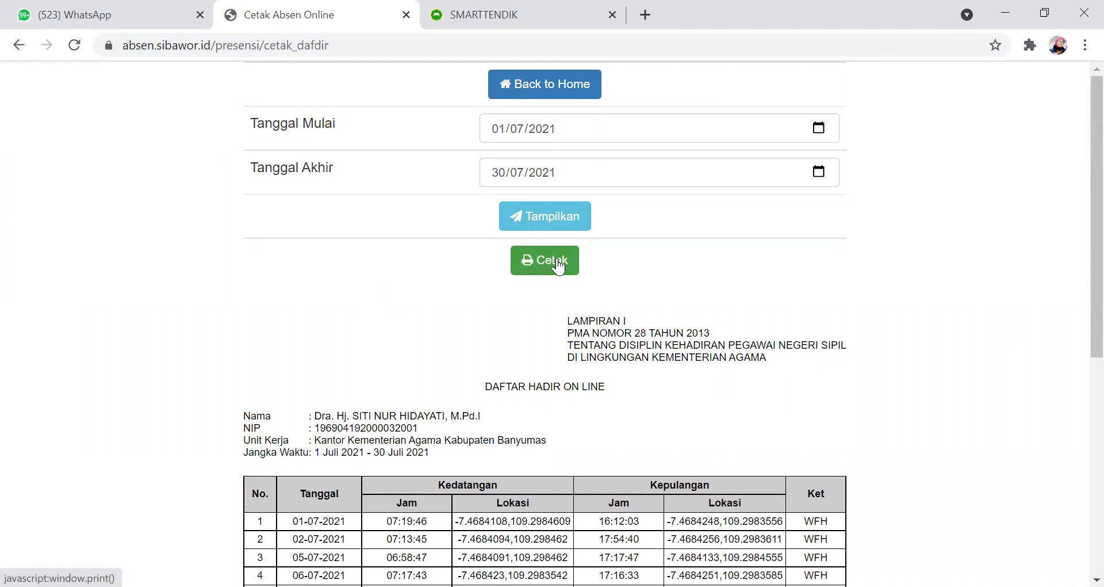
click(557, 265)
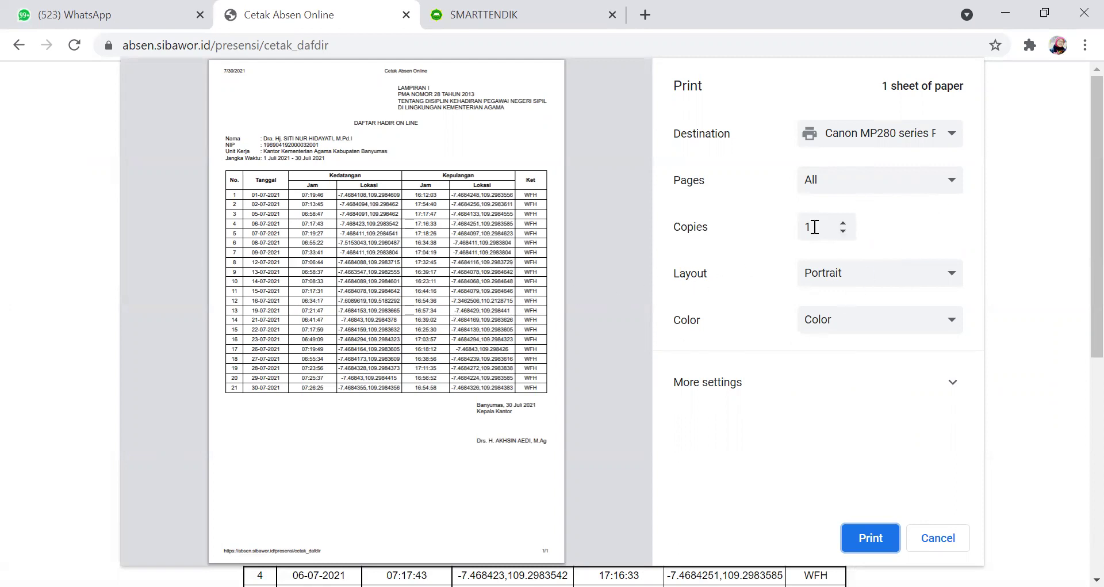
click(952, 183)
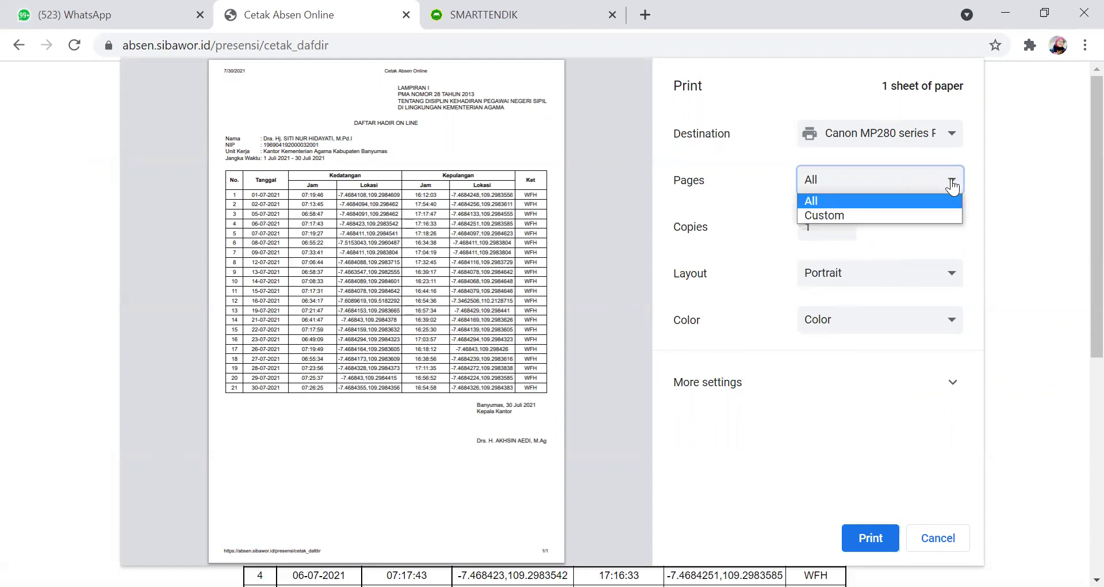
click(820, 182)
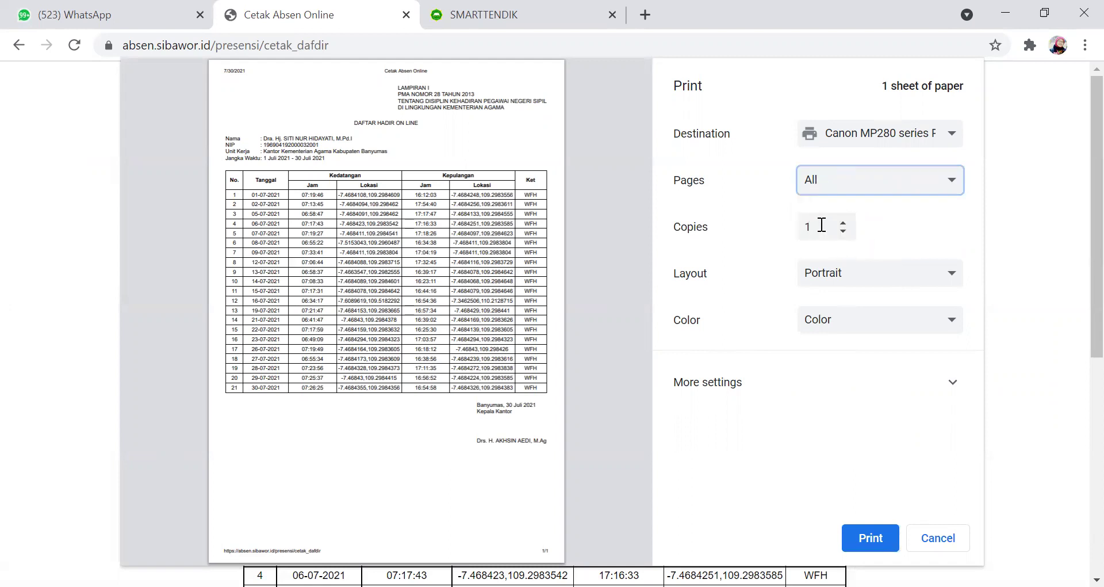
click(843, 224)
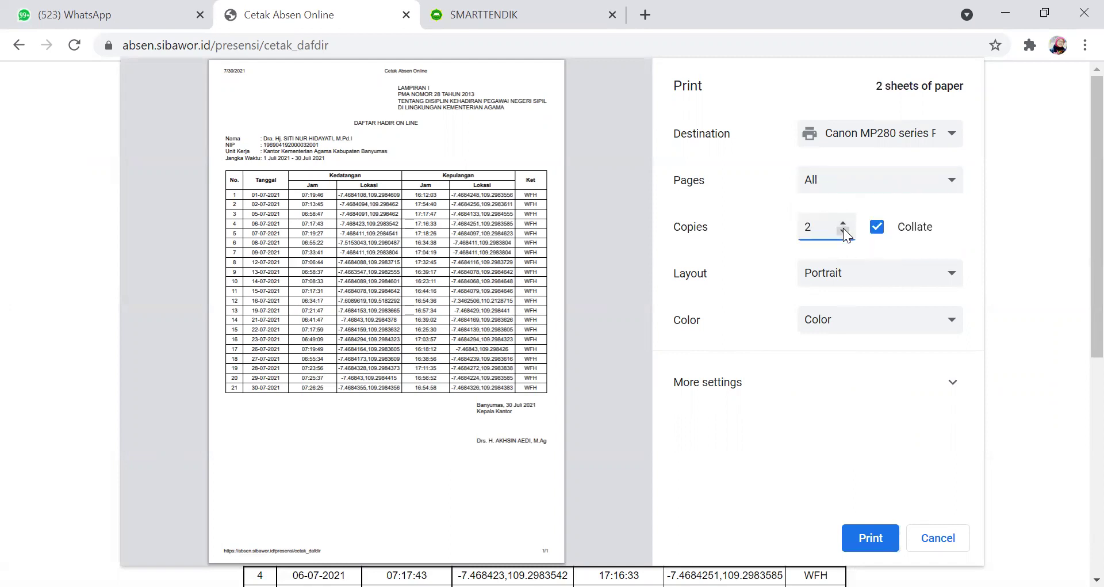
click(843, 230)
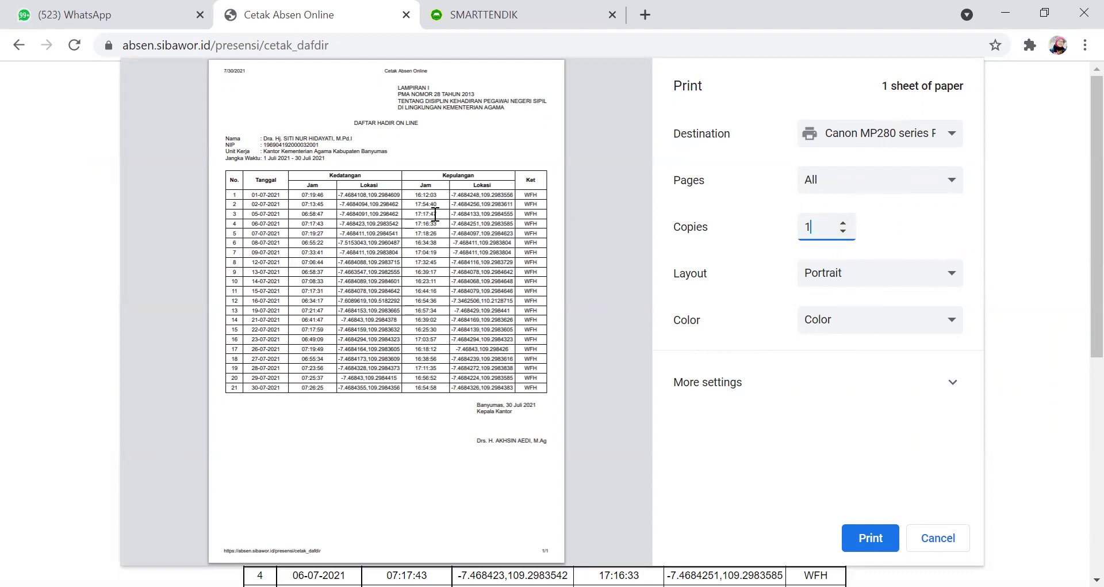
- Preview the attendance list in Landscape layout, and set the layout back to Portrait
click(953, 279)
click(845, 308)
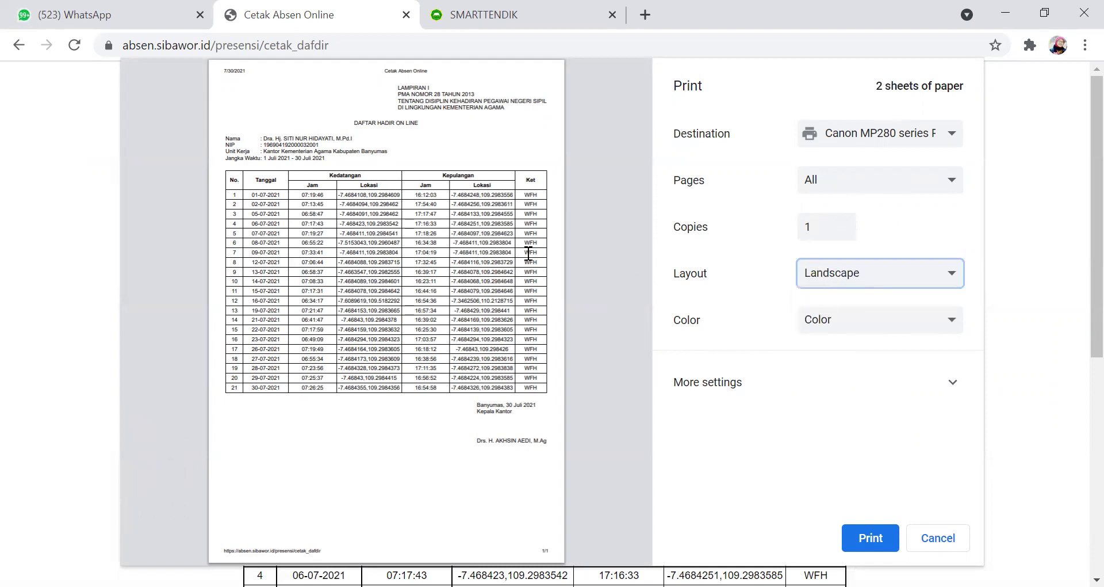
click(954, 279)
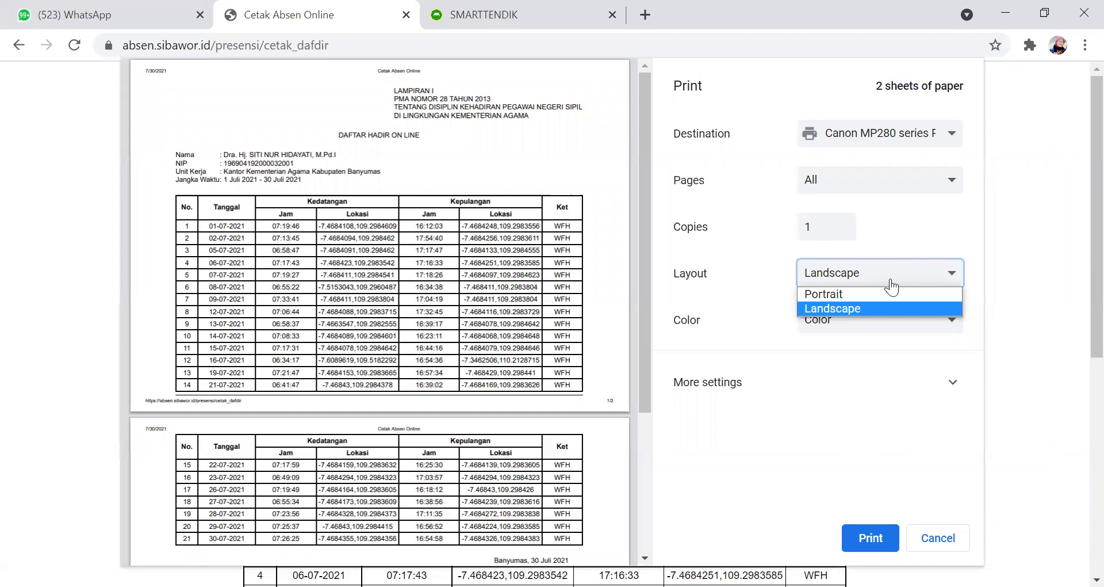
click(824, 293)
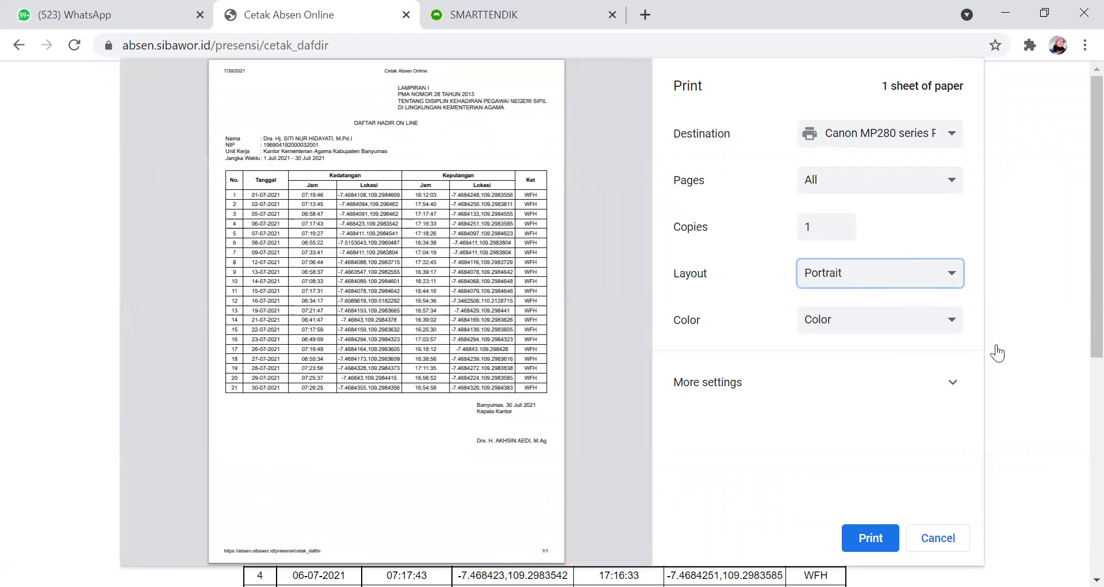
- Check the print color choices, keep Color, and cancel printing the attendance list
click(954, 325)
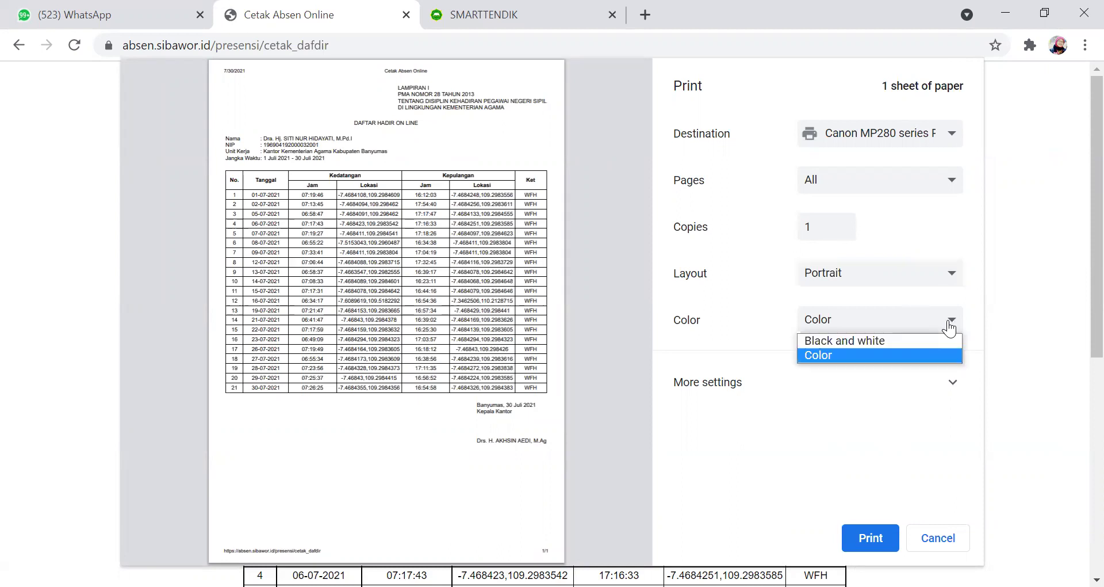
click(829, 325)
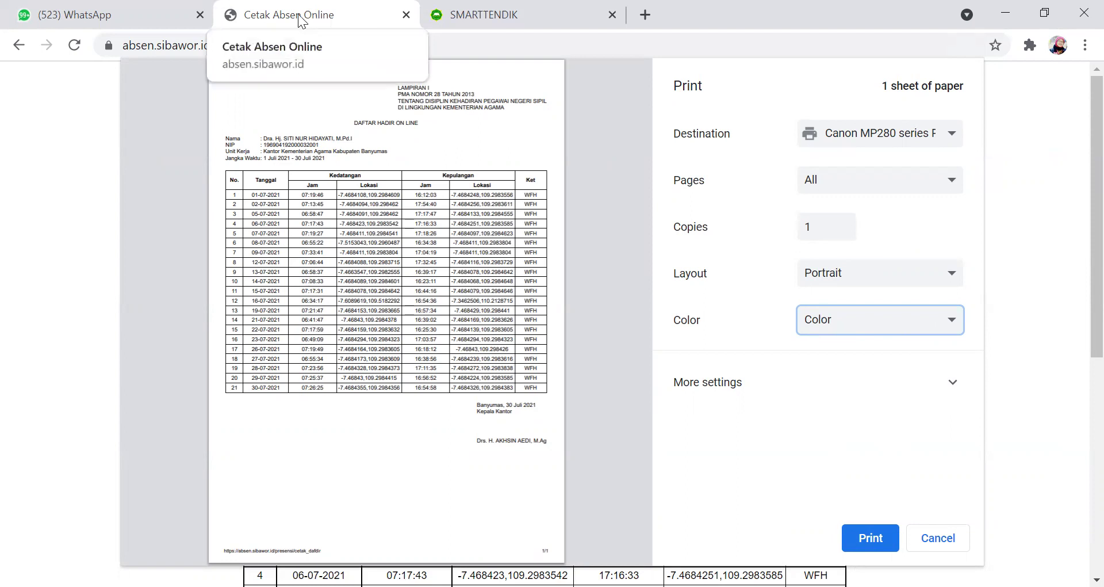
click(599, 142)
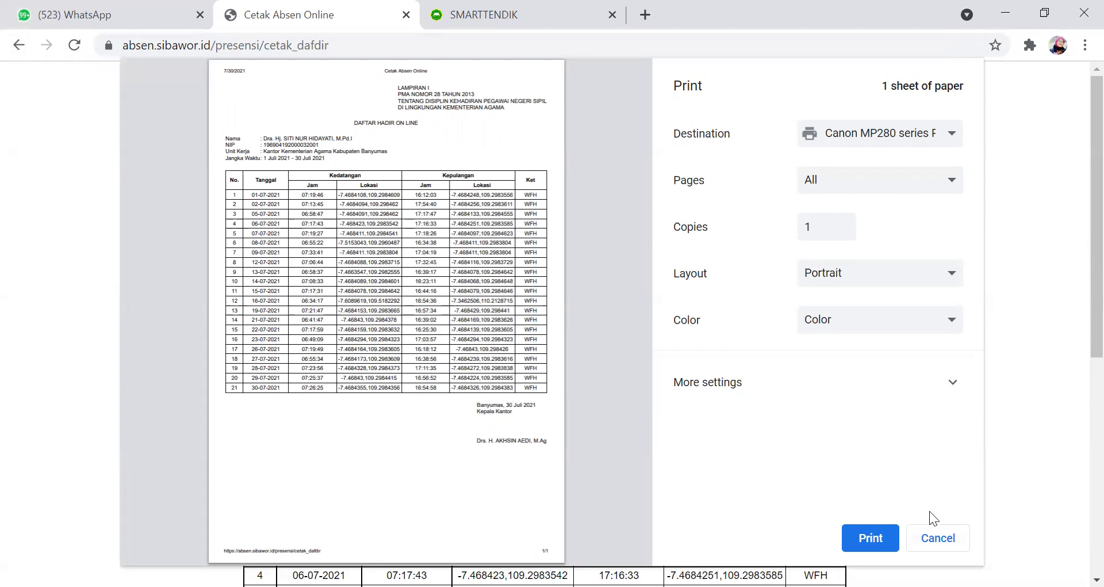
click(935, 536)
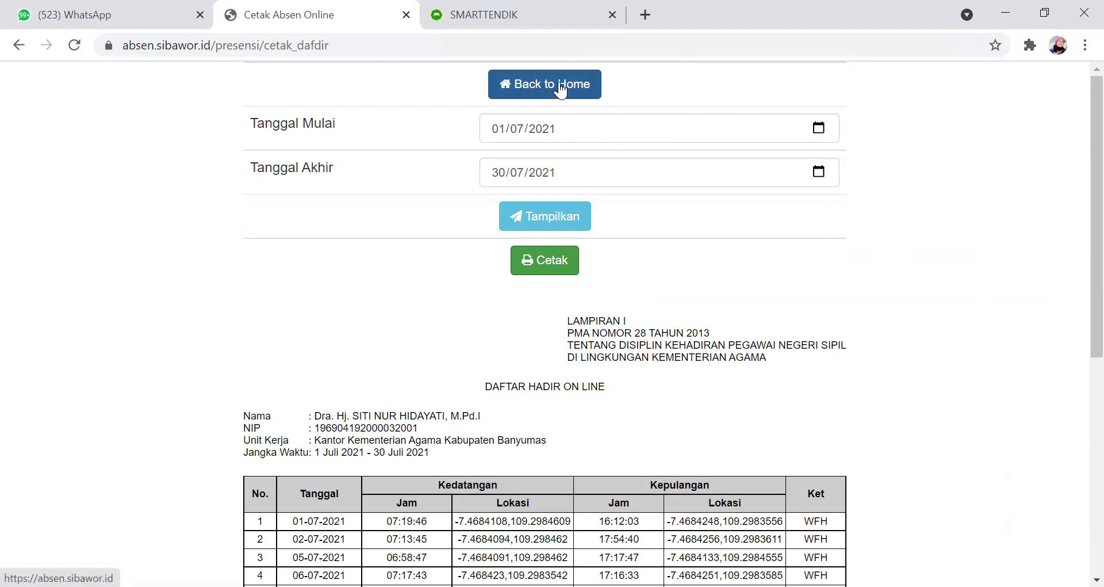
- Return to the home page and open Lap Kegiatan Dibawah Anda to look over the subordinates' daily activity report status
click(560, 89)
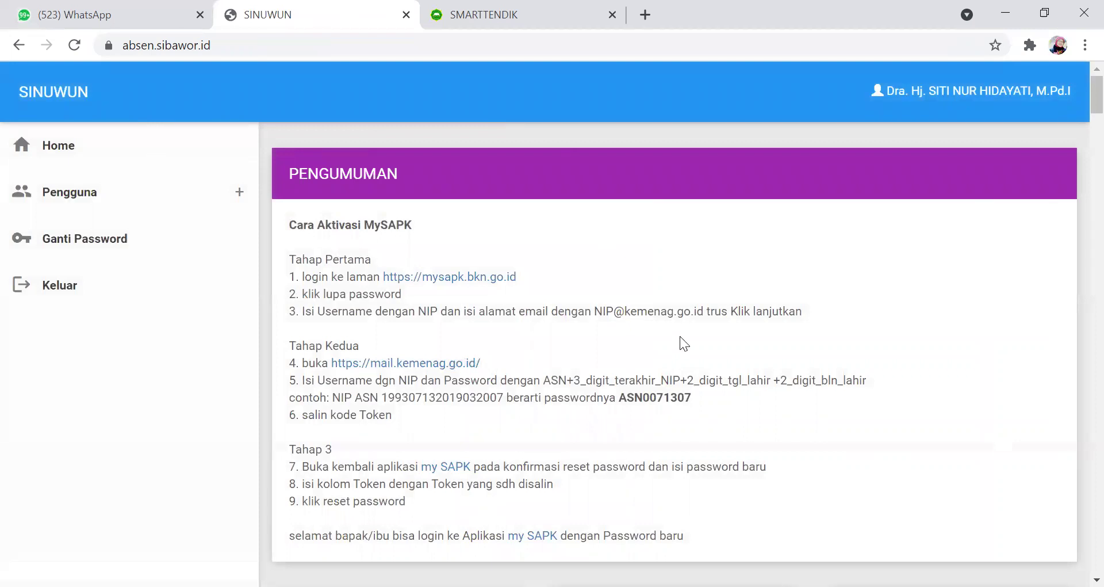
scroll(680, 339, down, 5)
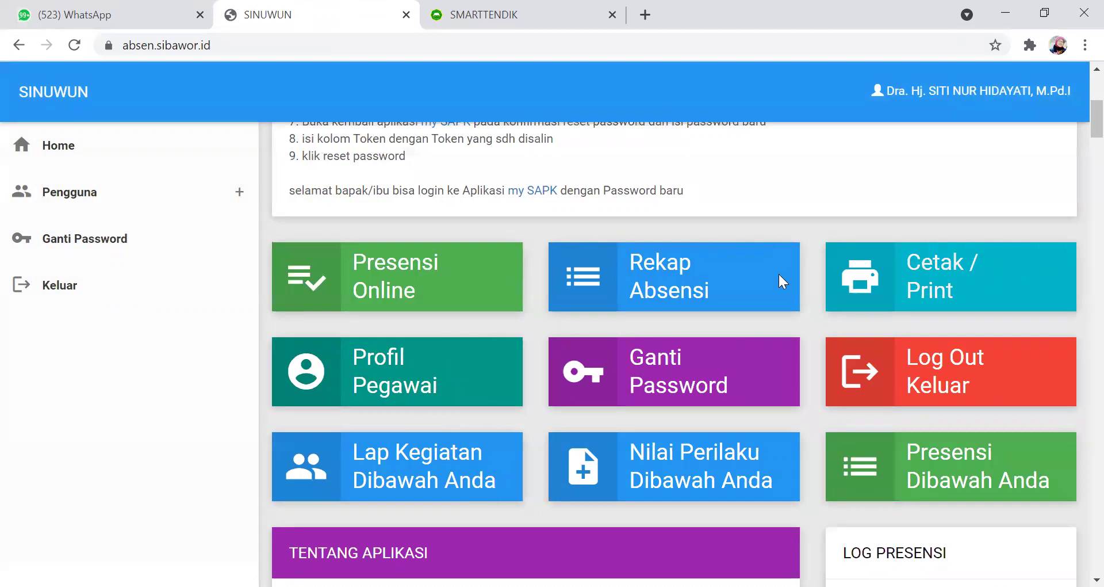
scroll(761, 237, down, 3)
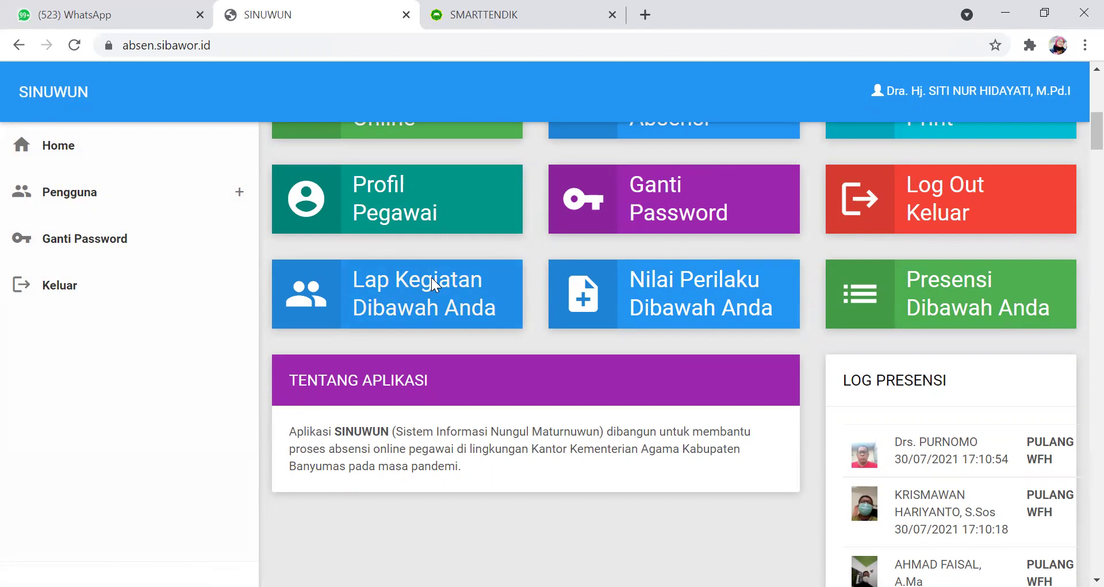
click(314, 289)
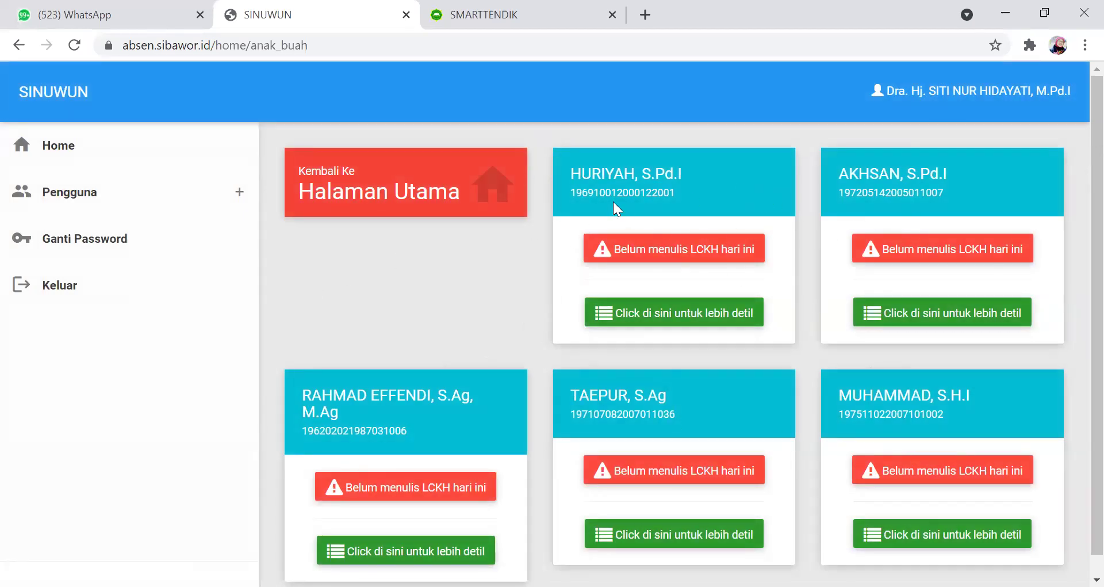
scroll(640, 261, down, 1)
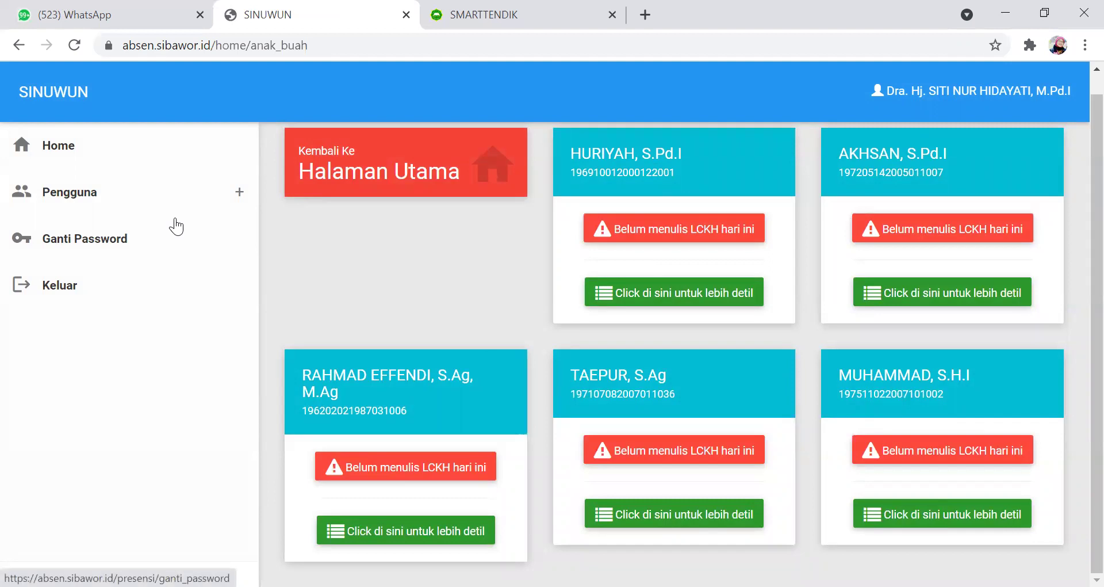
- Return to the home page and open Nilai Perilaku Dibawah Anda to look over the list of subordinate employees
click(58, 147)
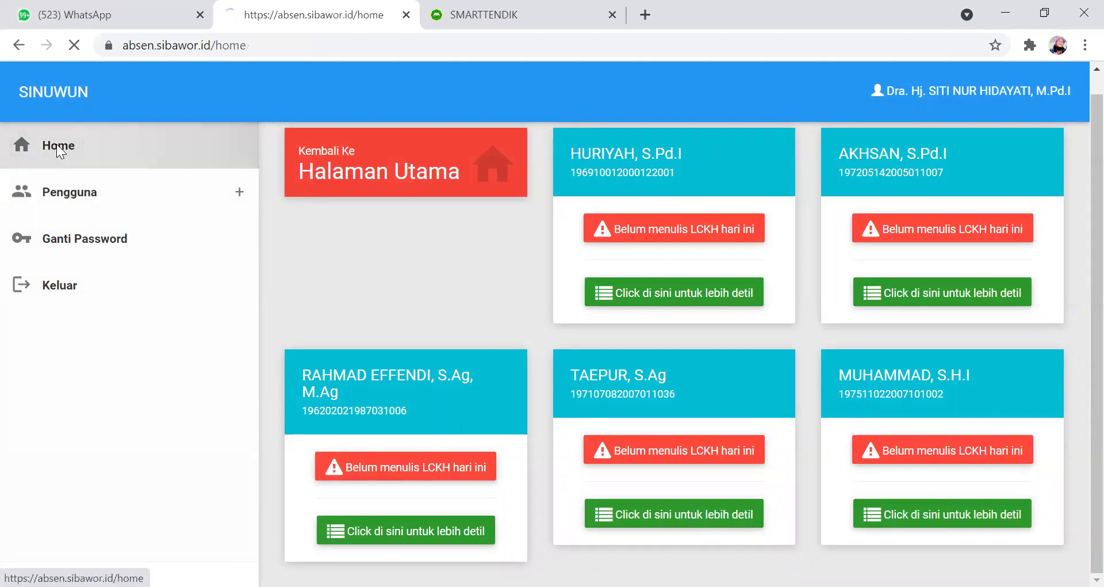
scroll(516, 253, down, 6)
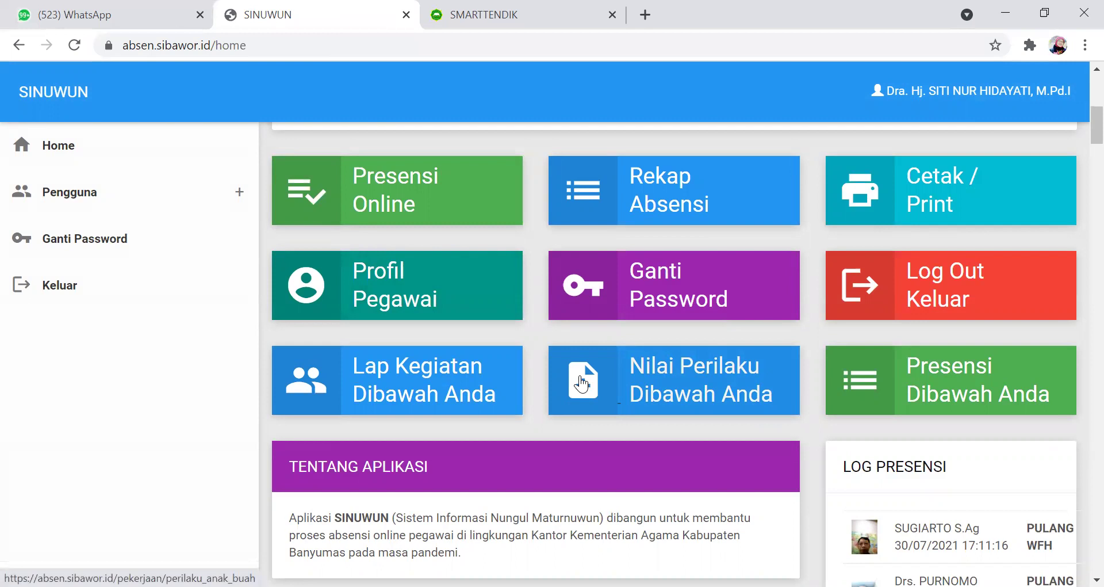
click(582, 383)
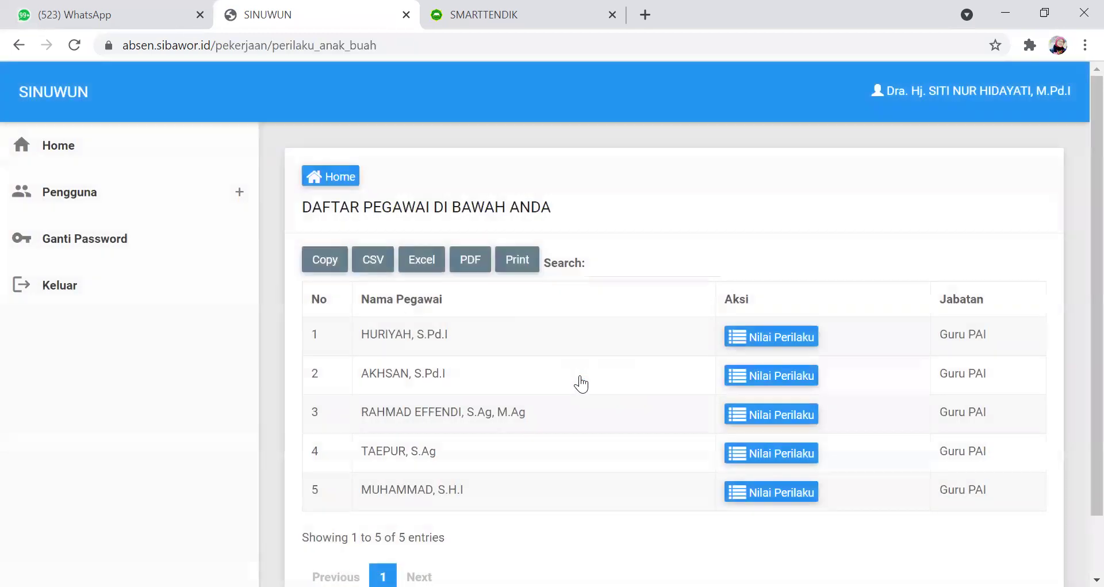
scroll(382, 330, down, 1)
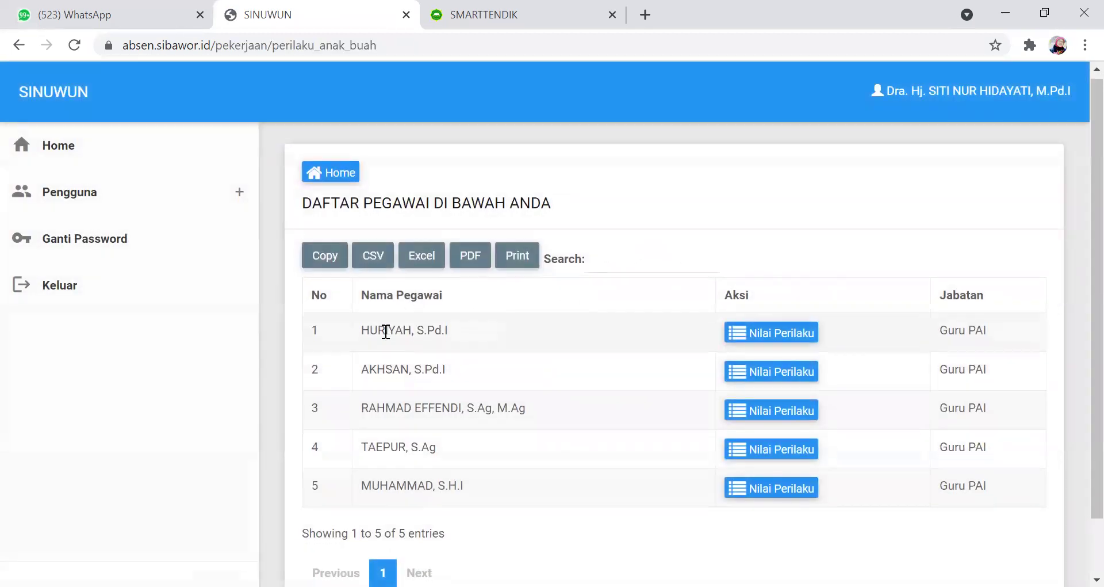
scroll(416, 351, up, 1)
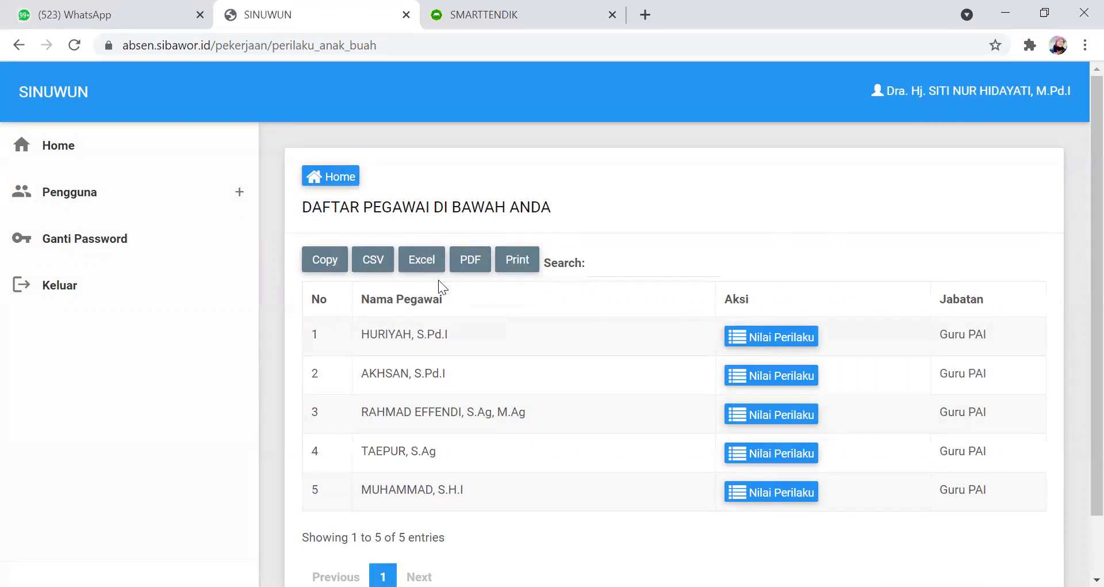
- Go back to the home page and open Presensi Dibawah Anda
click(59, 151)
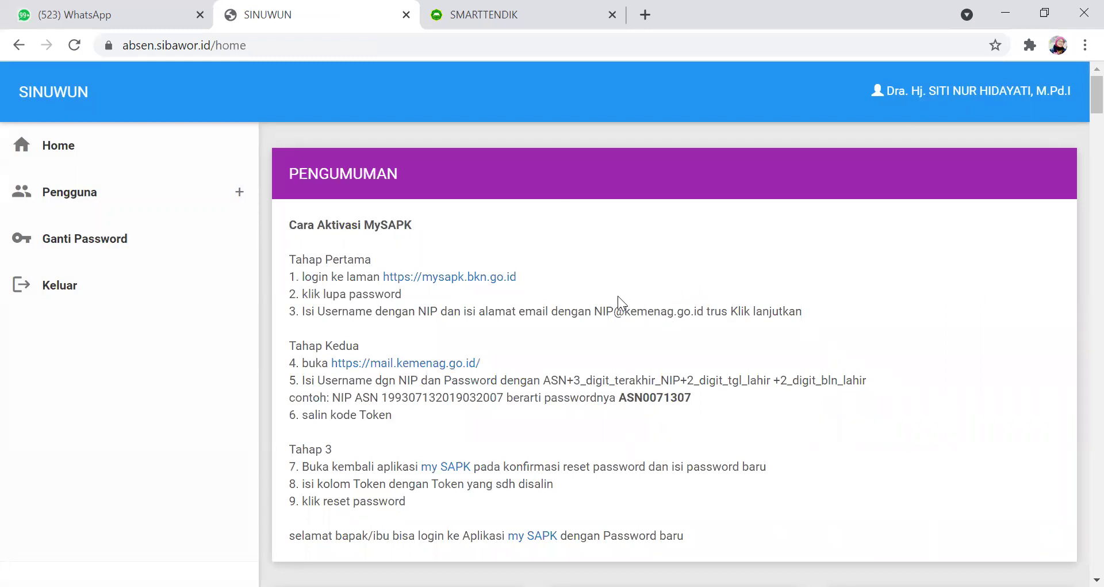
scroll(635, 325, down, 4)
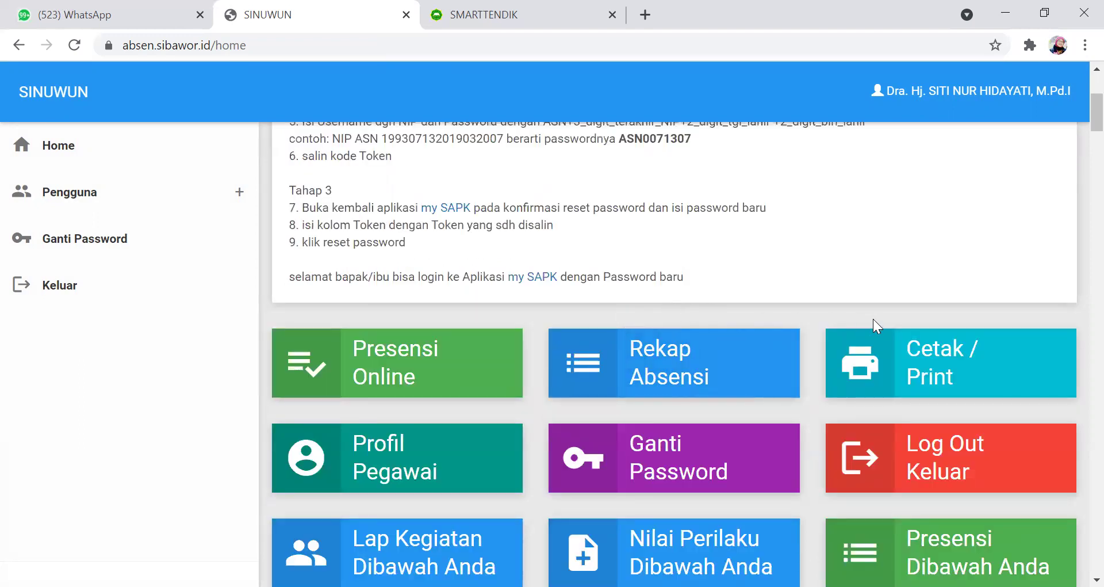
scroll(589, 393, down, 4)
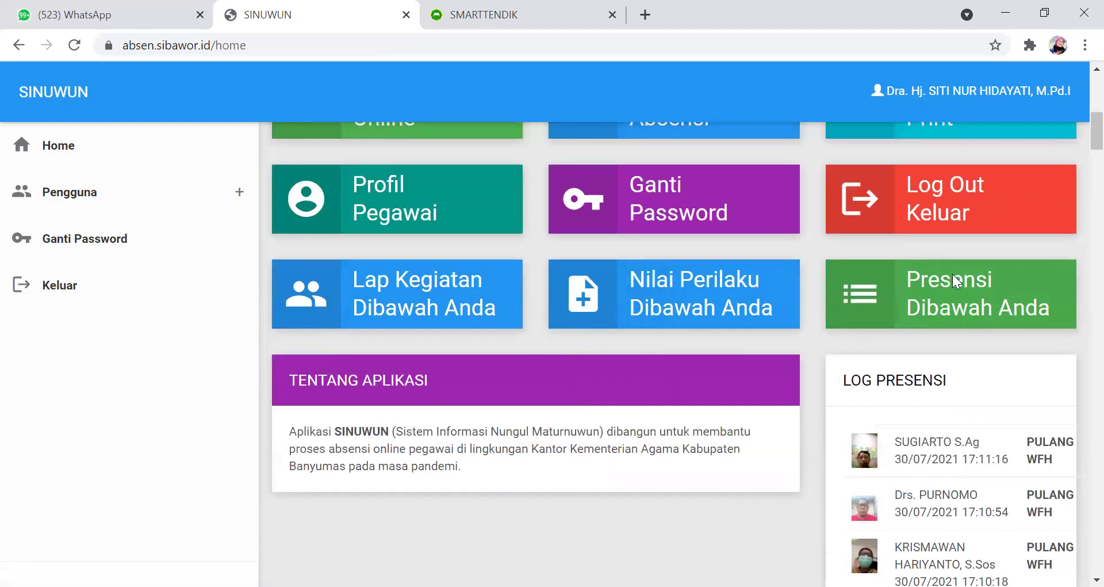
click(849, 297)
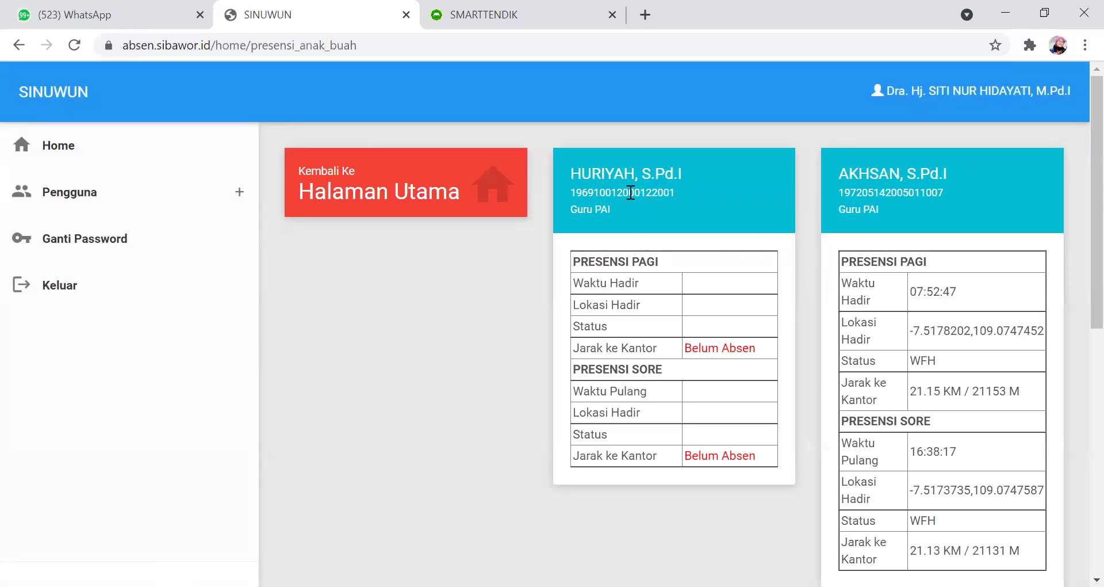
- Review each subordinate's morning and afternoon attendance card, checking times, locations, status and distance to the office
scroll(659, 216, down, 3)
scroll(882, 267, down, 1)
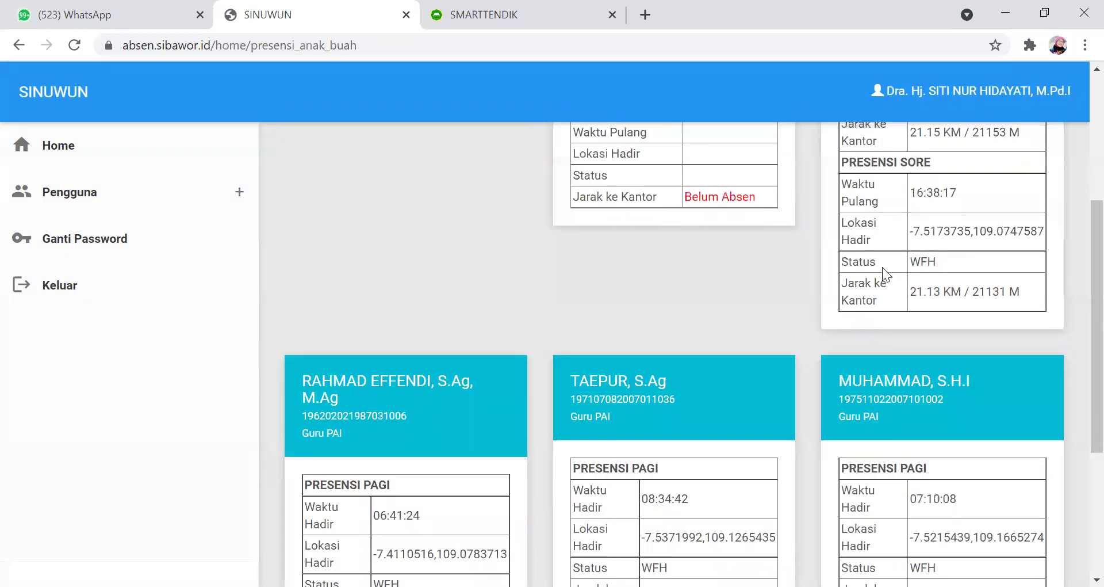
scroll(740, 260, up, 5)
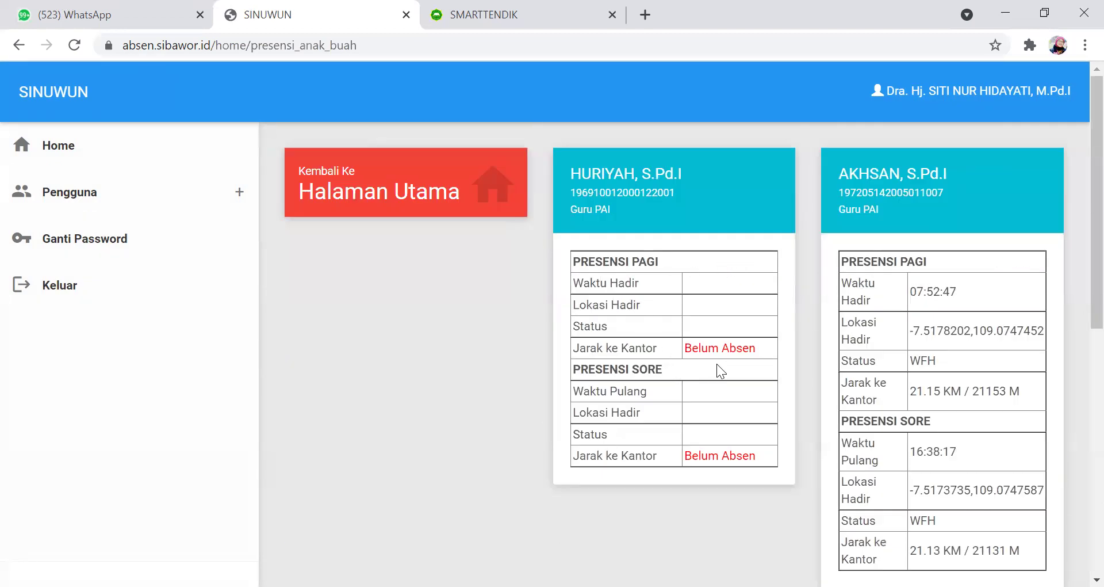
scroll(718, 365, down, 3)
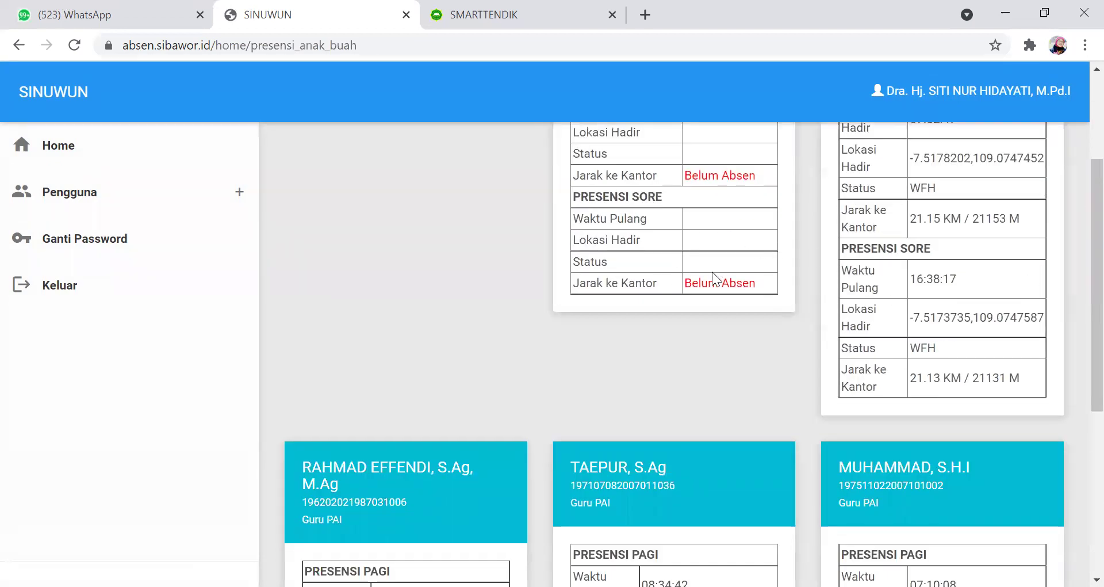
scroll(712, 276, down, 6)
scroll(750, 329, up, 10)
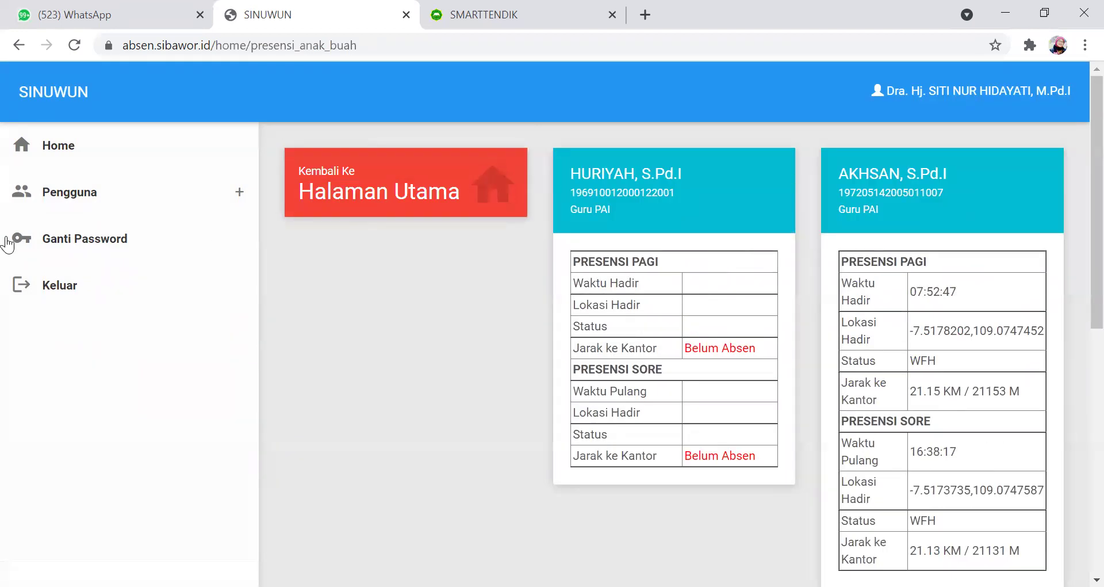
- Return to the home page and look over its menu tiles, Tentang Aplikasi section and Log Presensi
click(18, 146)
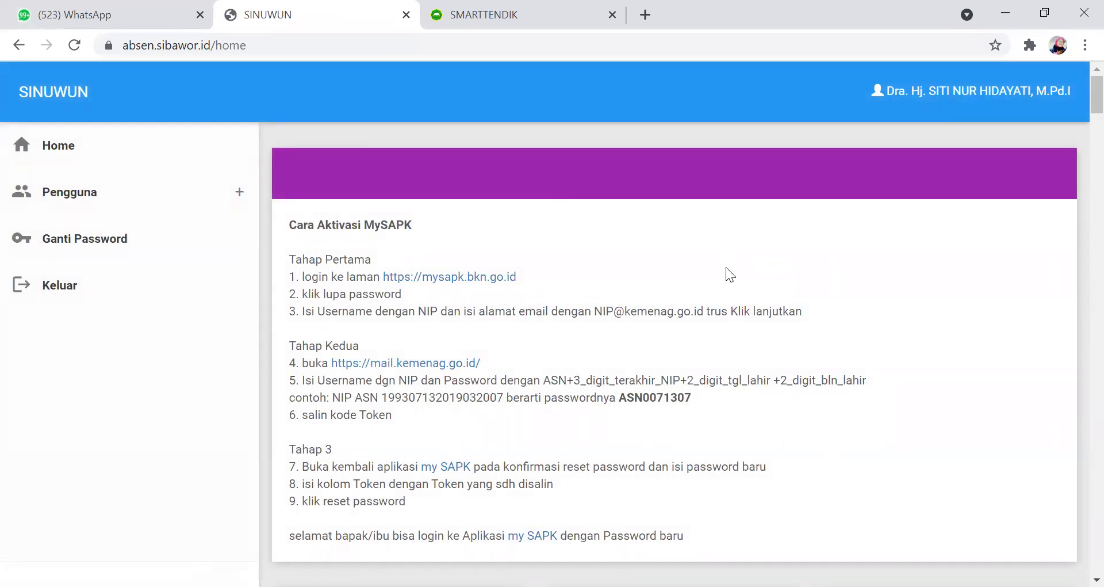
scroll(749, 254, down, 9)
scroll(769, 224, down, 1)
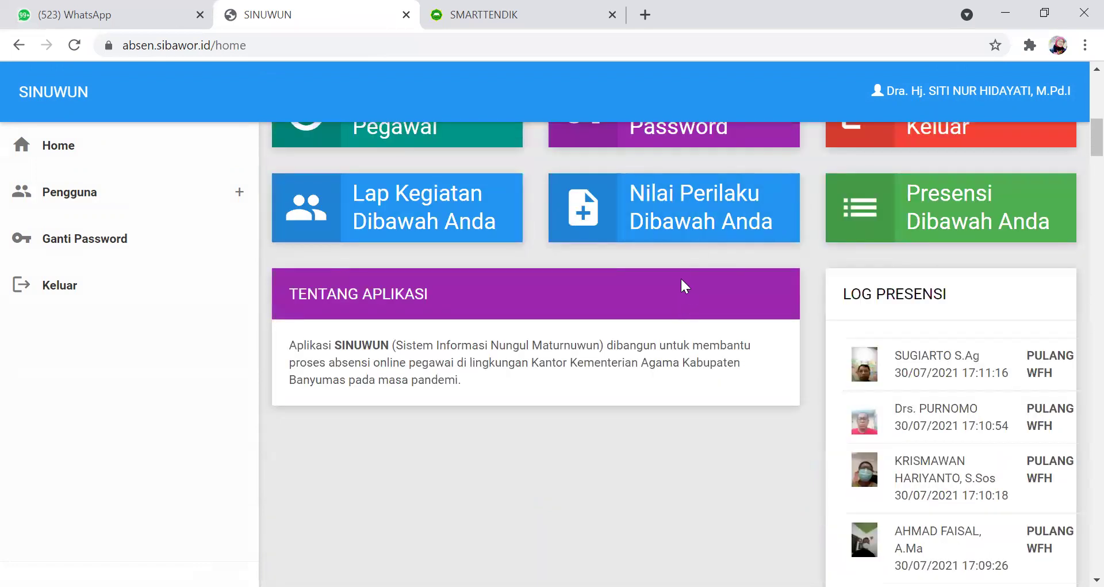
scroll(608, 267, up, 5)
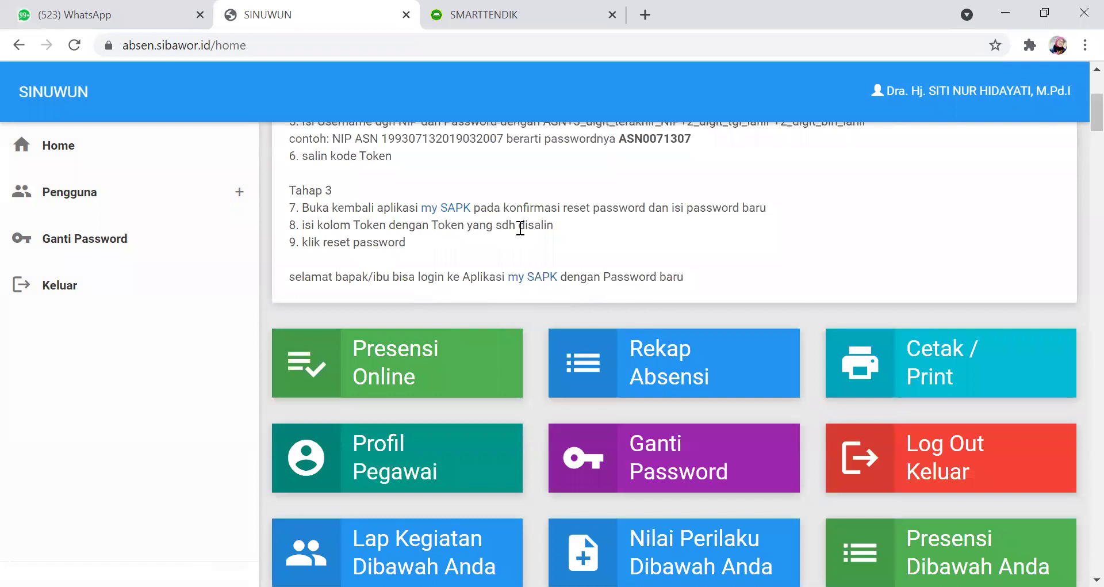
scroll(444, 271, up, 4)
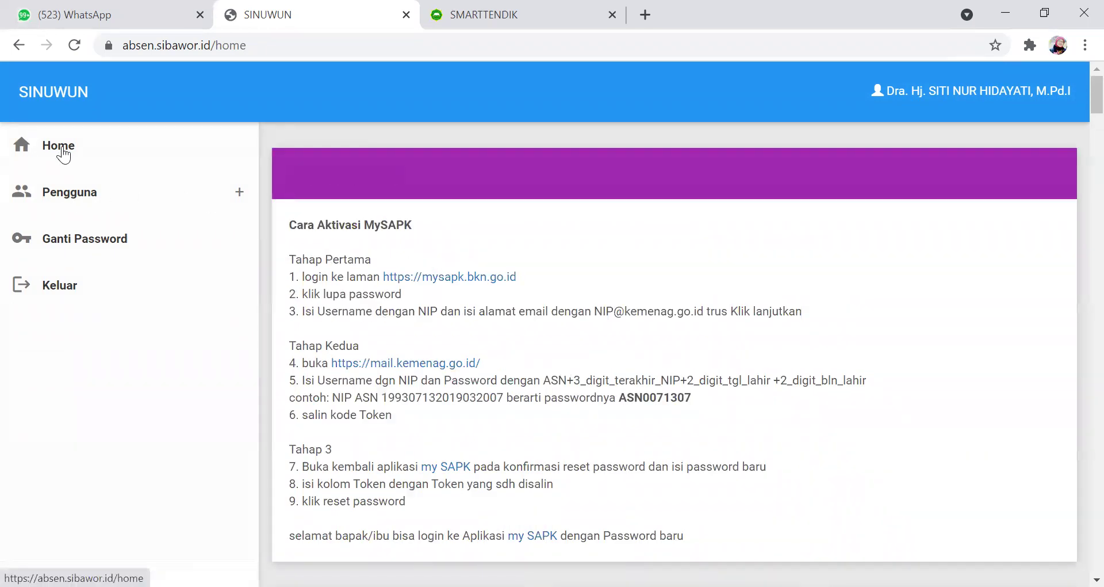
- Look over the Log Presensi entries on the home page and reopen Presensi Dibawah Anda
scroll(530, 320, down, 10)
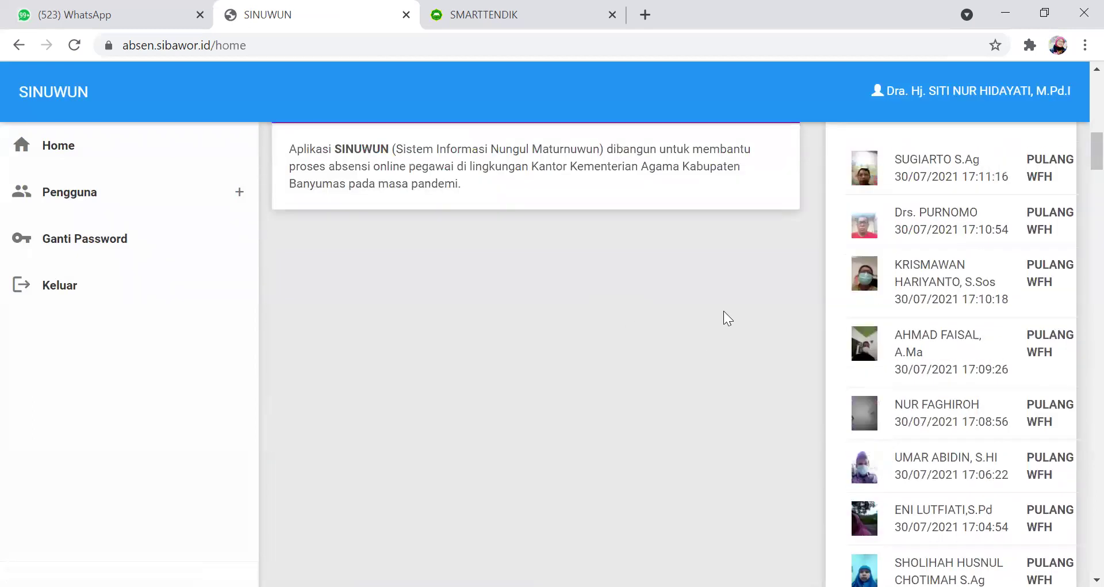
scroll(723, 312, up, 5)
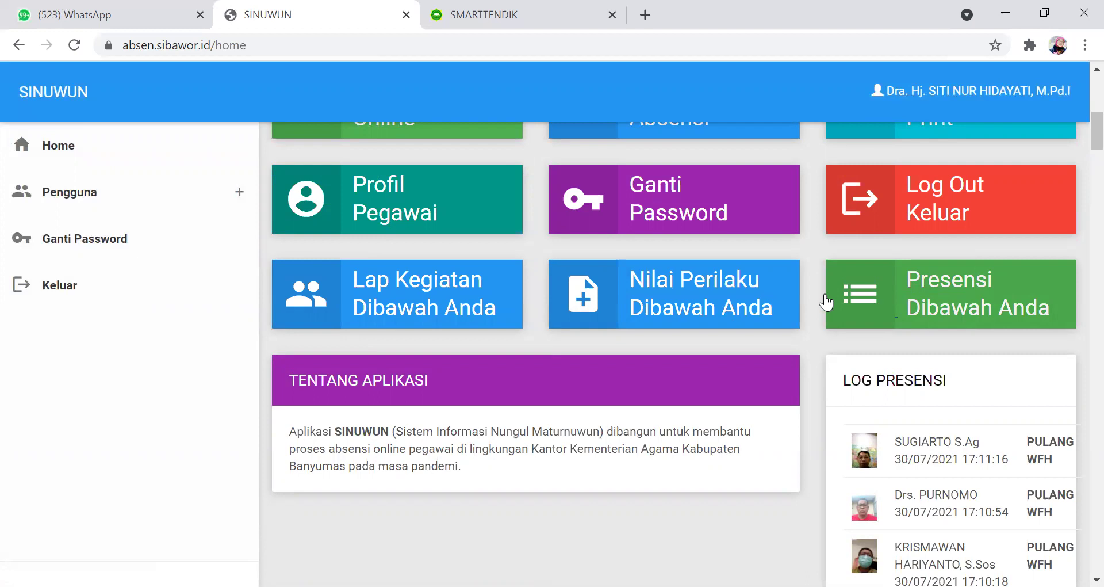
click(851, 282)
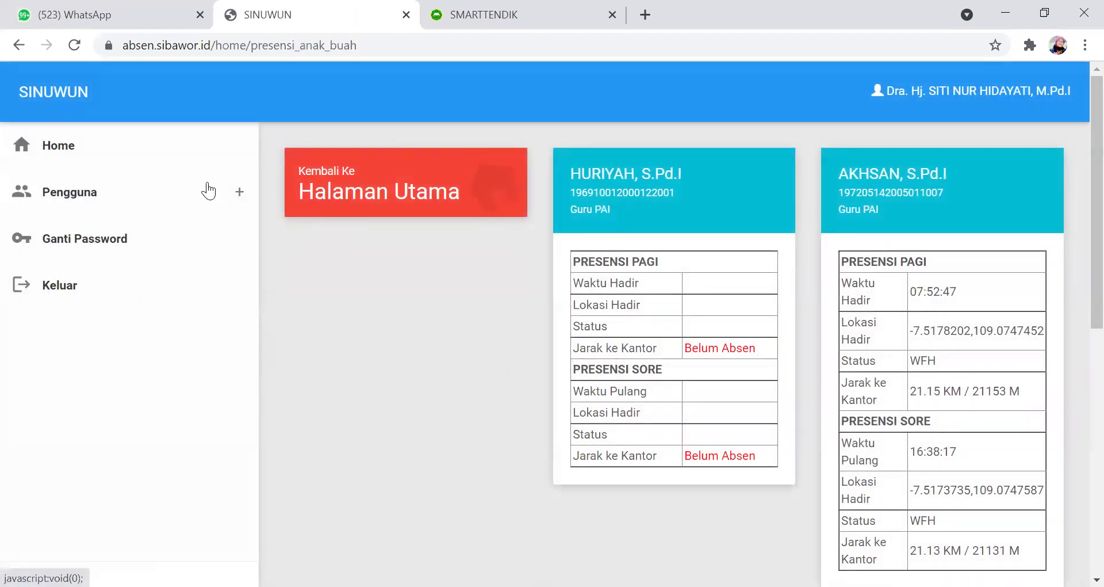
- Return to Halaman Utama and look over its menu tiles and the MySAPK activation instructions
click(322, 188)
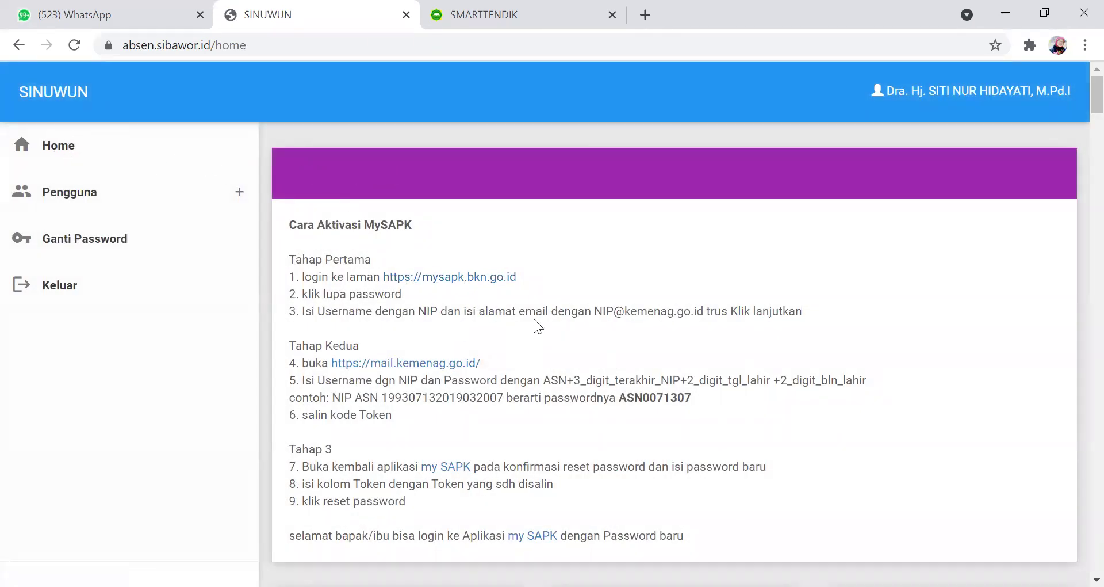
scroll(349, 296, down, 6)
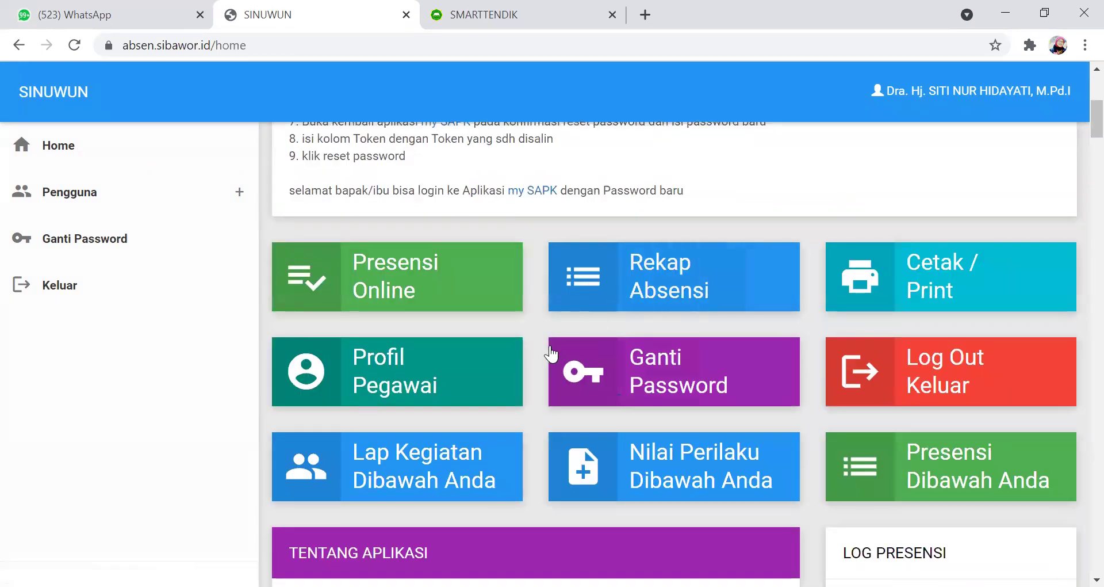
scroll(555, 348, down, 3)
scroll(583, 328, up, 3)
scroll(516, 222, up, 3)
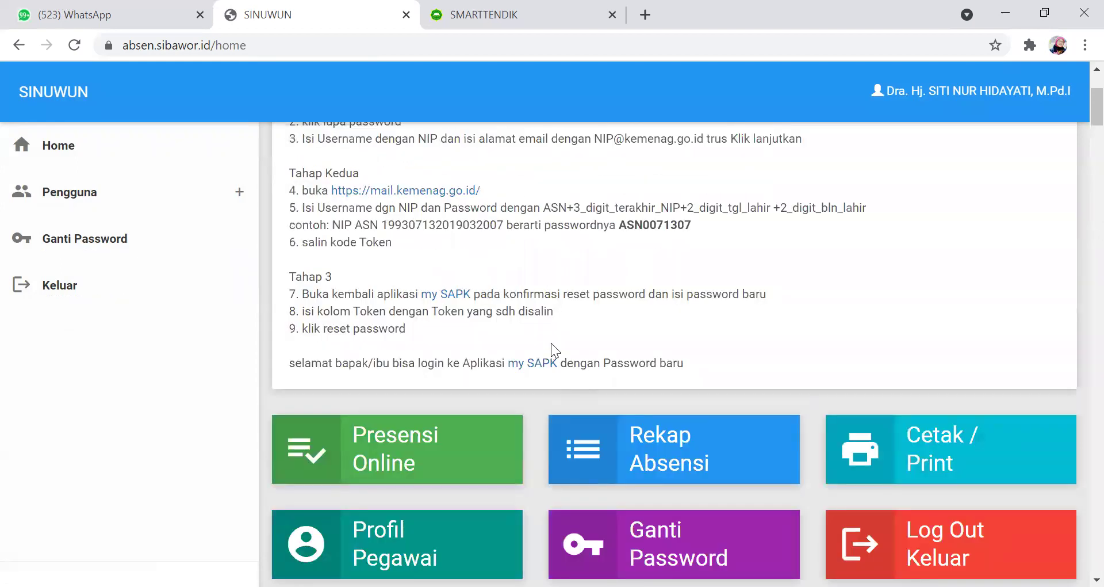